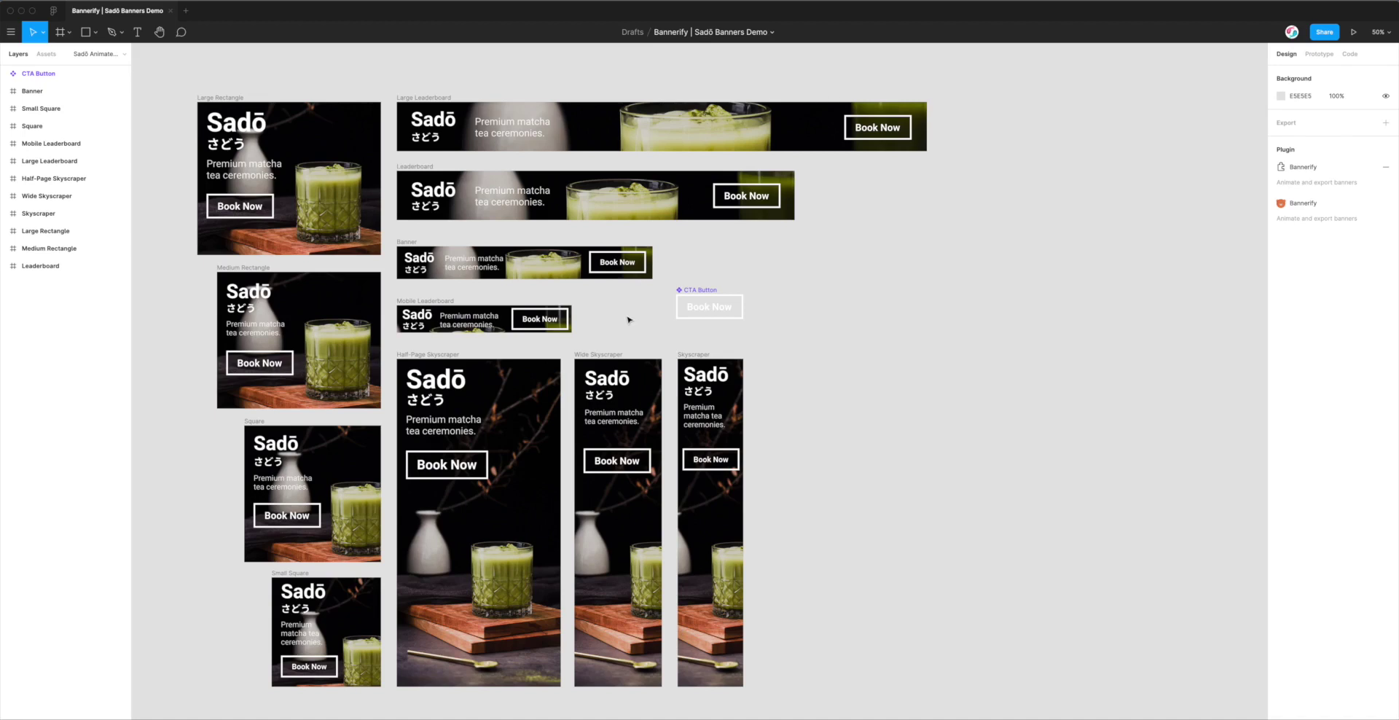
# Step: Show the 'bannerify' community search results with the Bannerify HTML/GIF/Video Exporter marked installed
pyautogui.hscroll(-3, 631, 315)
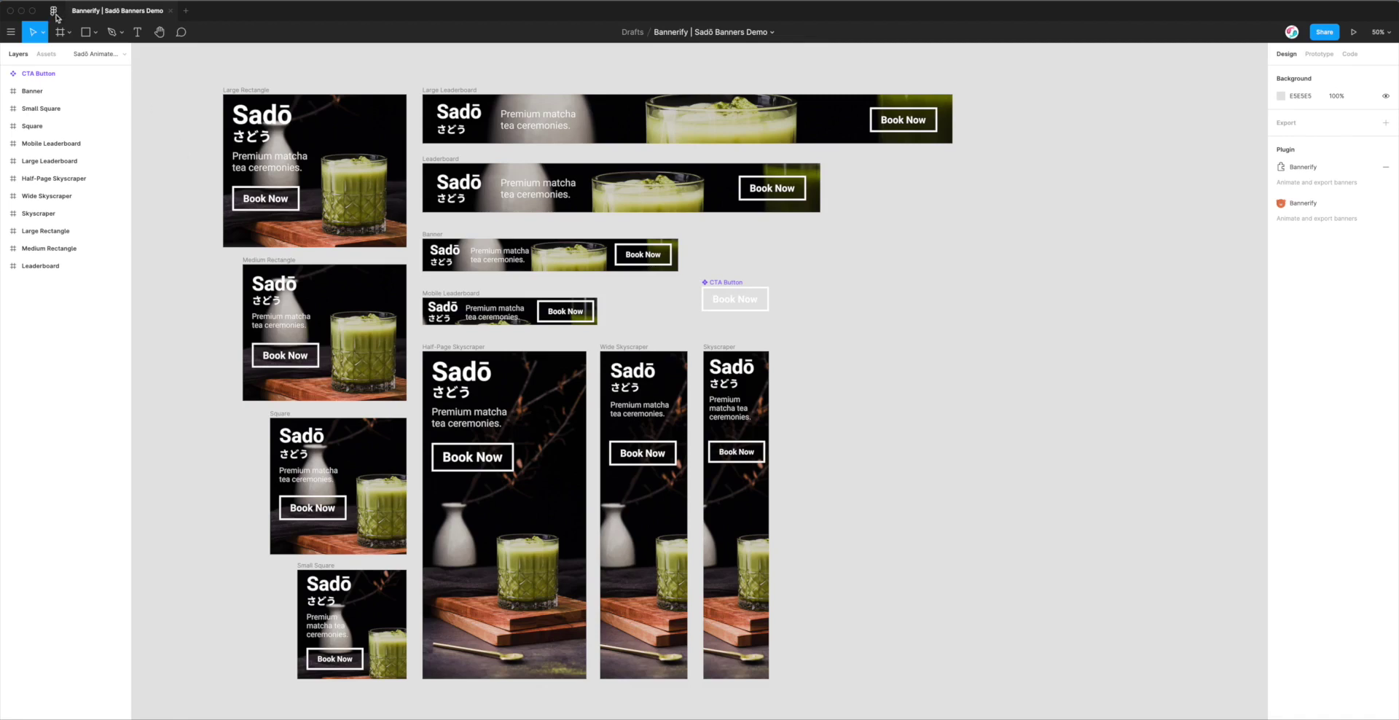
pyautogui.click(54, 12)
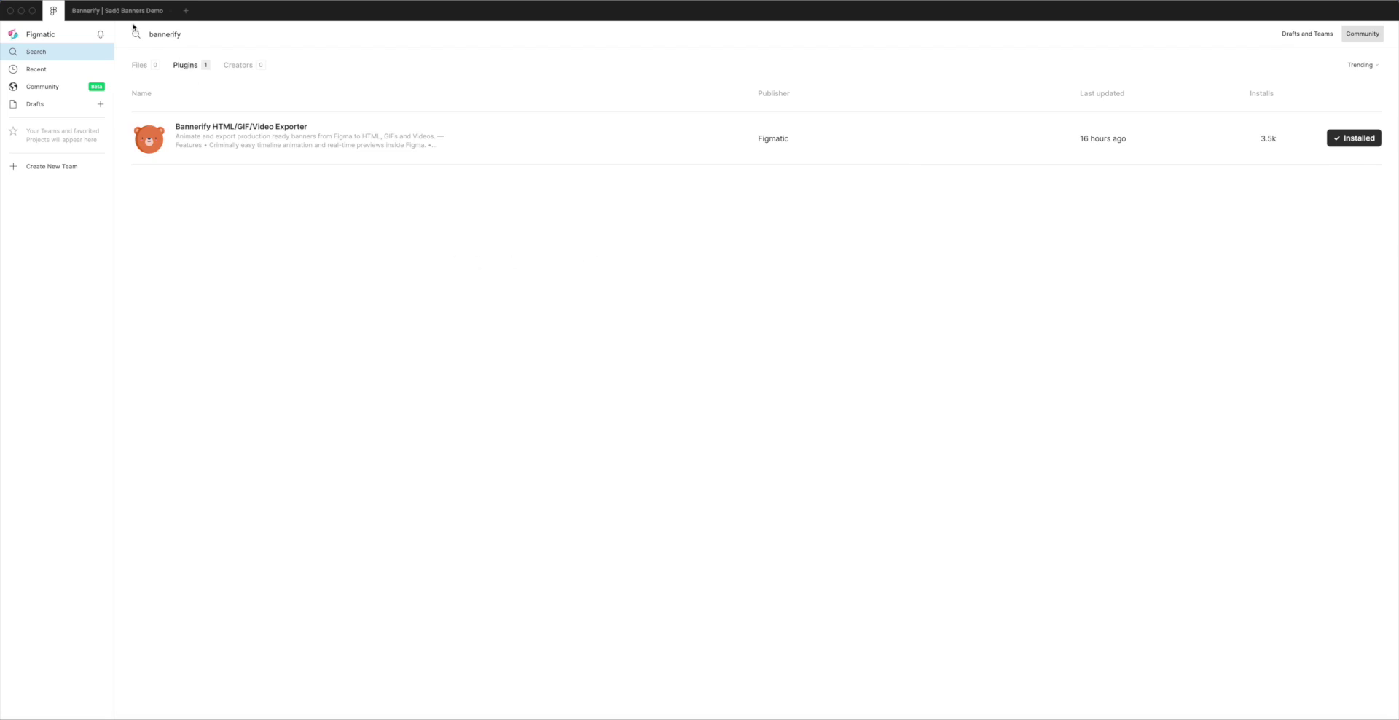
# Step: Return to the Sadō banners file and launch Bannerify HTML/GIF/Video Exporter from the canvas Plugins menu
pyautogui.click(113, 11)
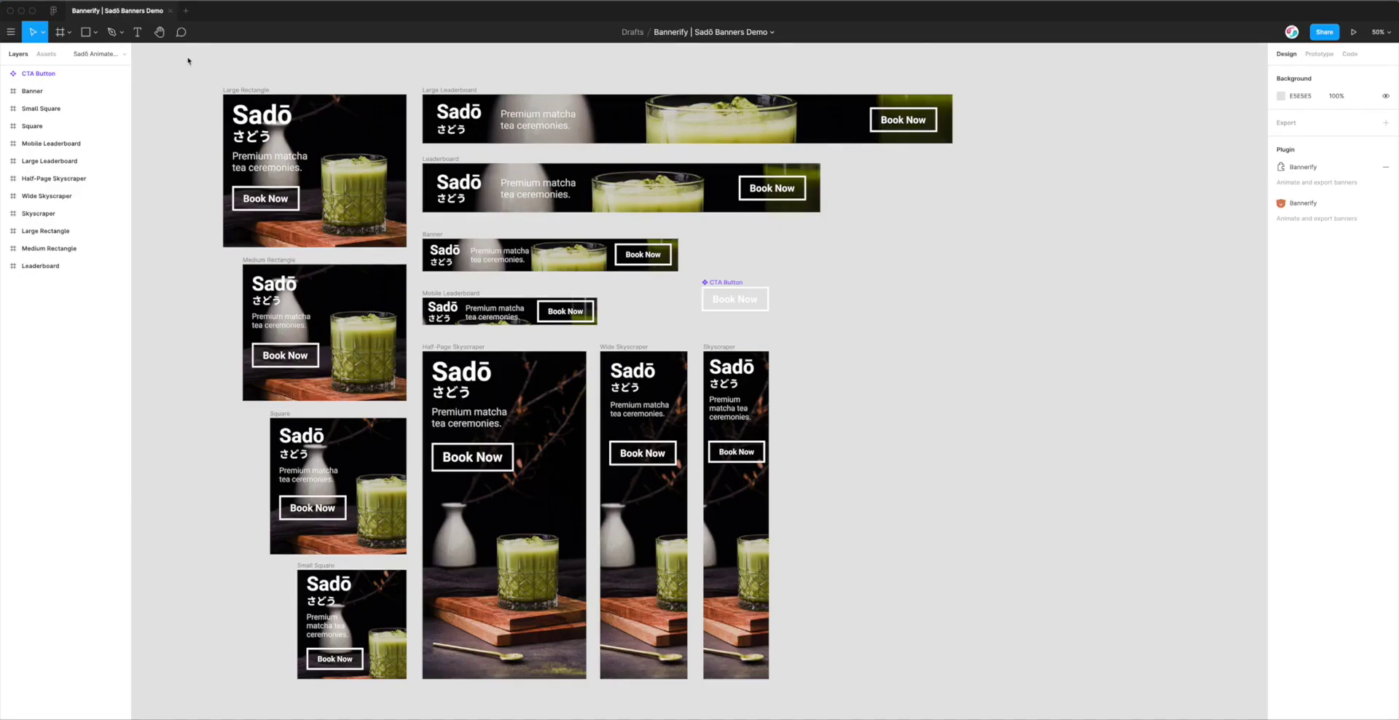
pyautogui.hscroll(1, 201, 167)
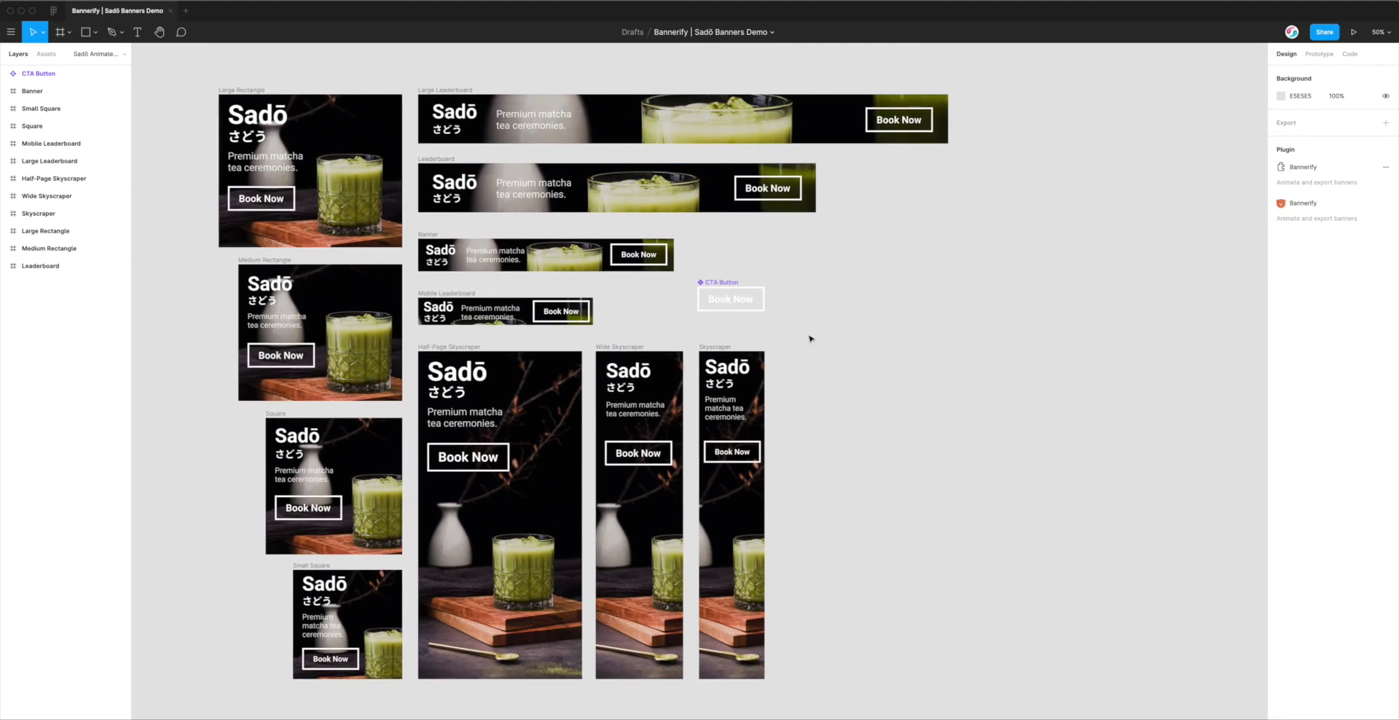
pyautogui.hscroll(3, 808, 338)
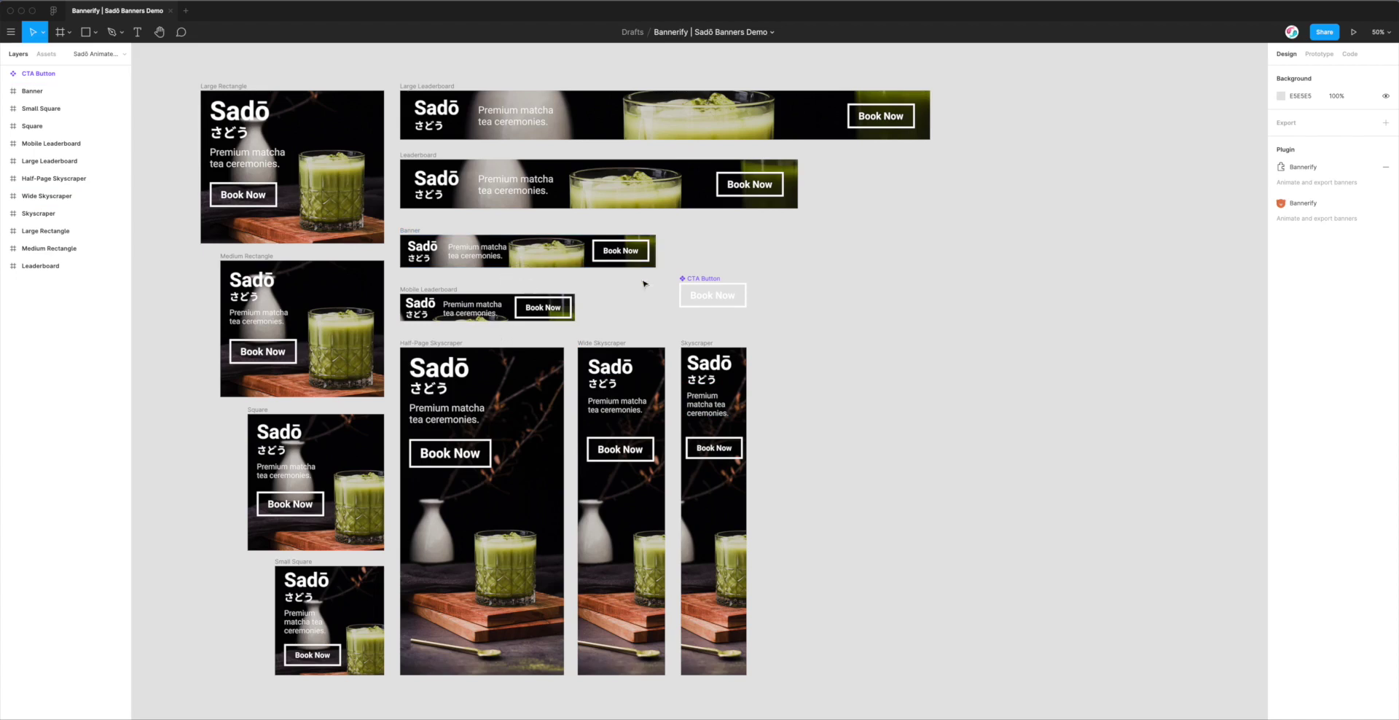
pyautogui.rightClick(586, 281)
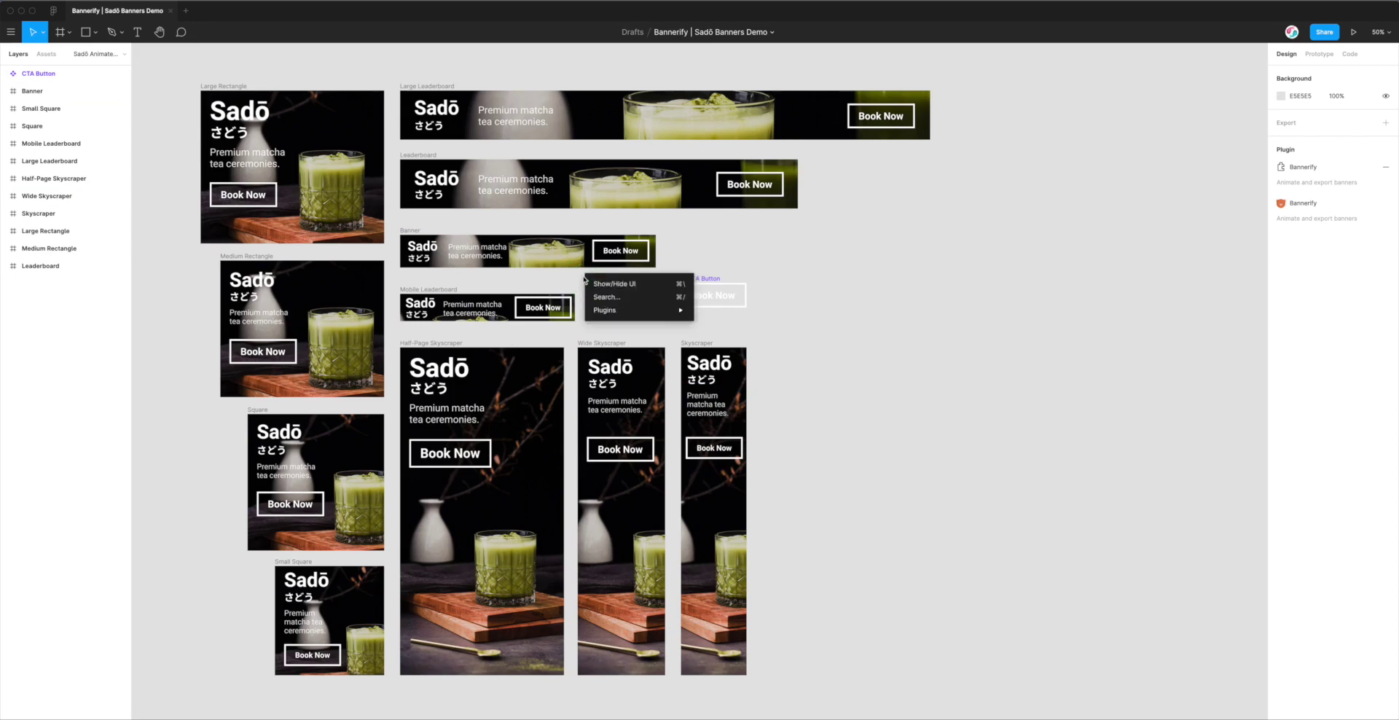
pyautogui.moveTo(606, 310)
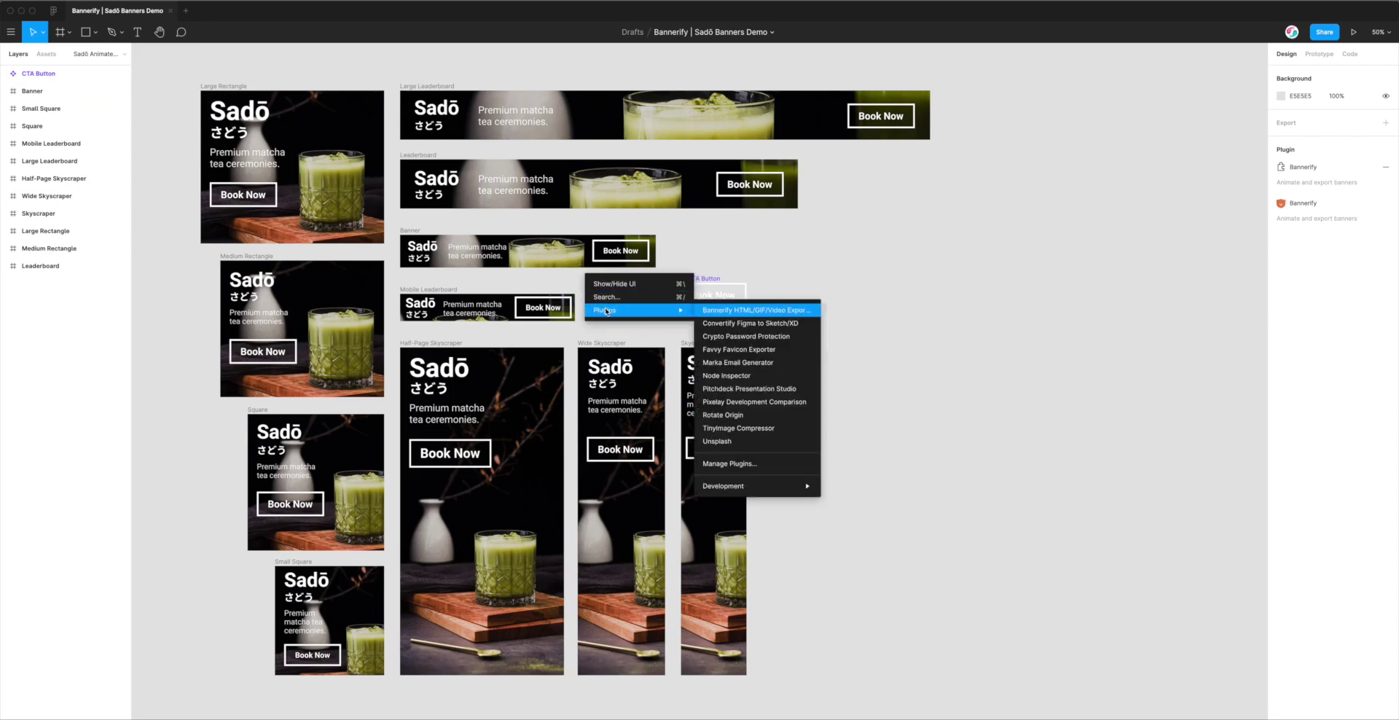
pyautogui.click(725, 315)
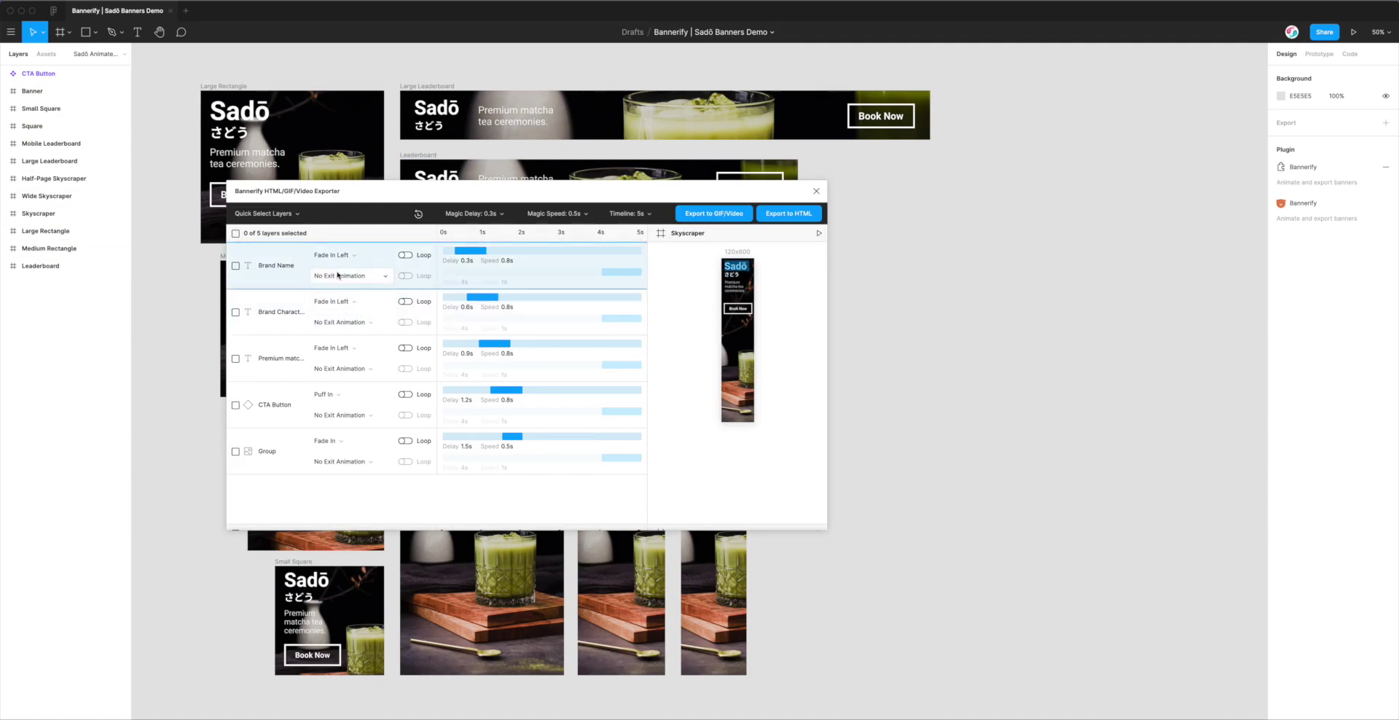
# Step: Expand Small Square's child layers and play the Square banner's animation preview
pyautogui.scroll(-1, 340, 275)
pyautogui.scroll(-8, 339, 275)
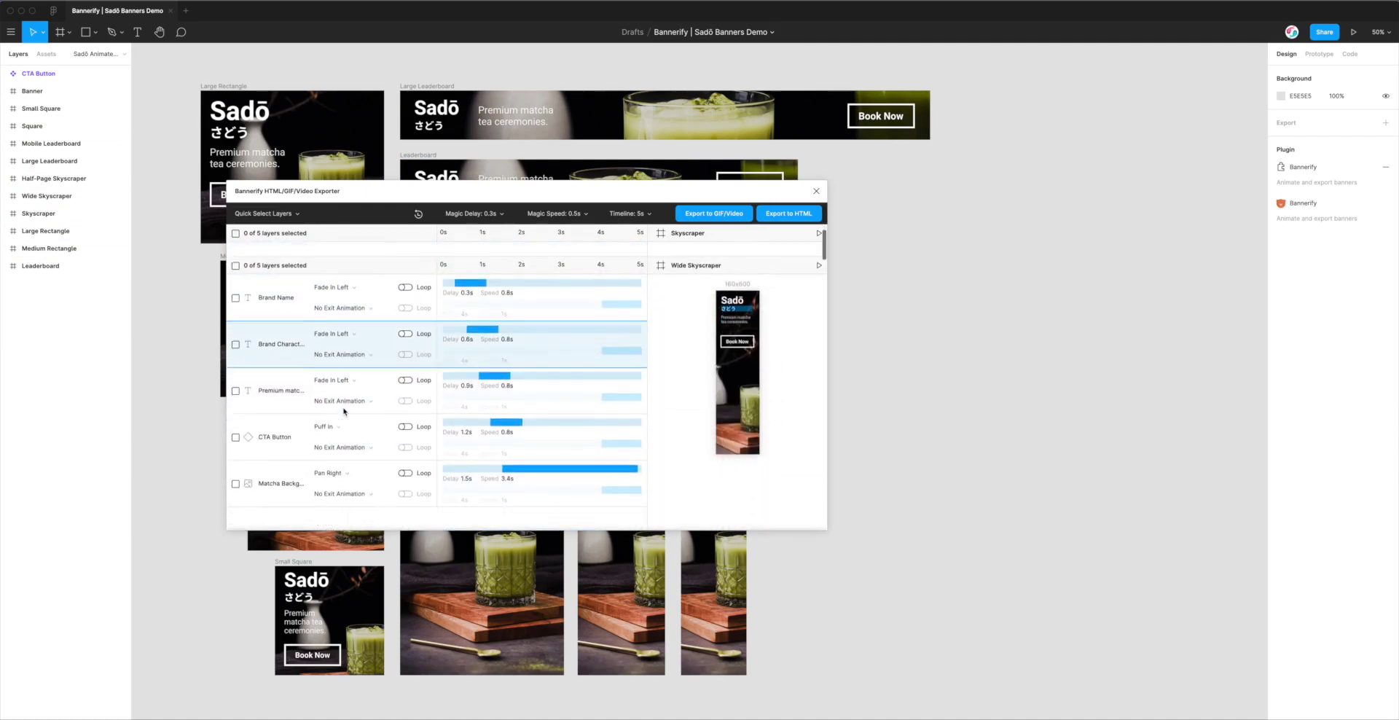
pyautogui.scroll(-5, 344, 410)
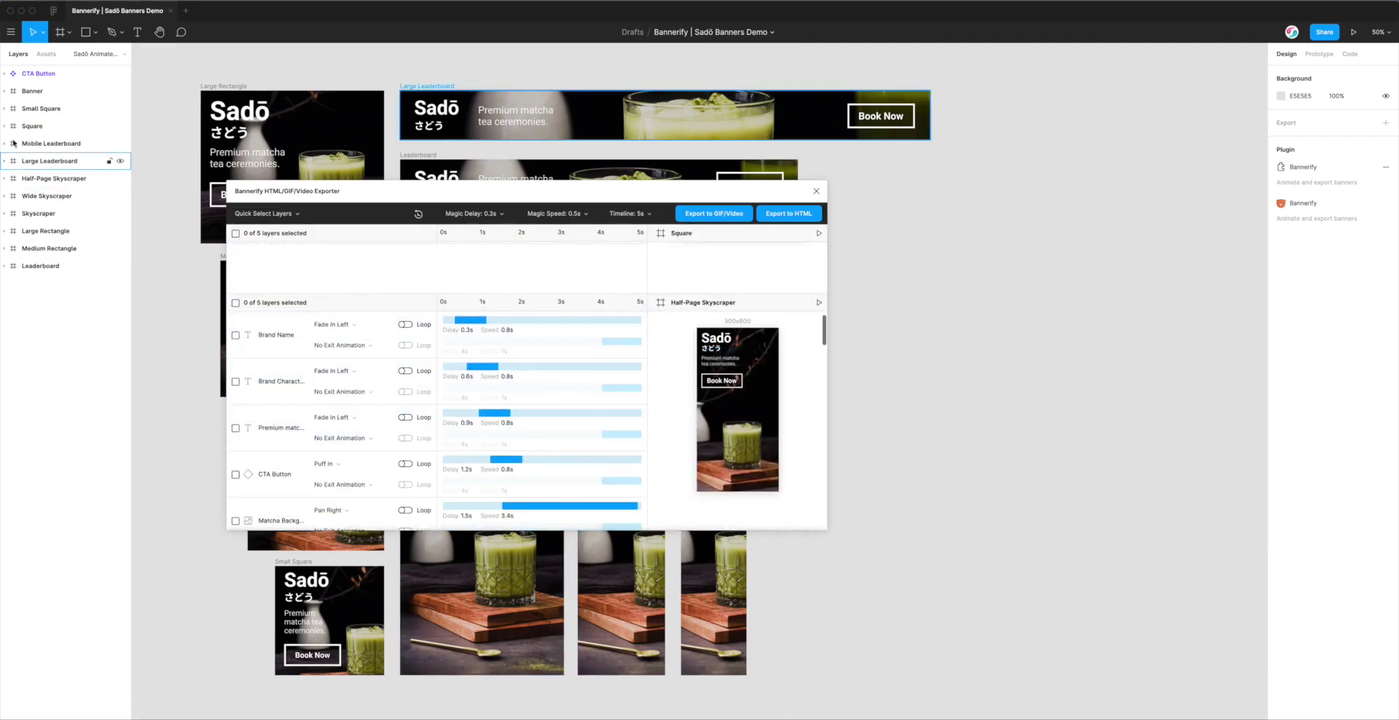
pyautogui.click(5, 109)
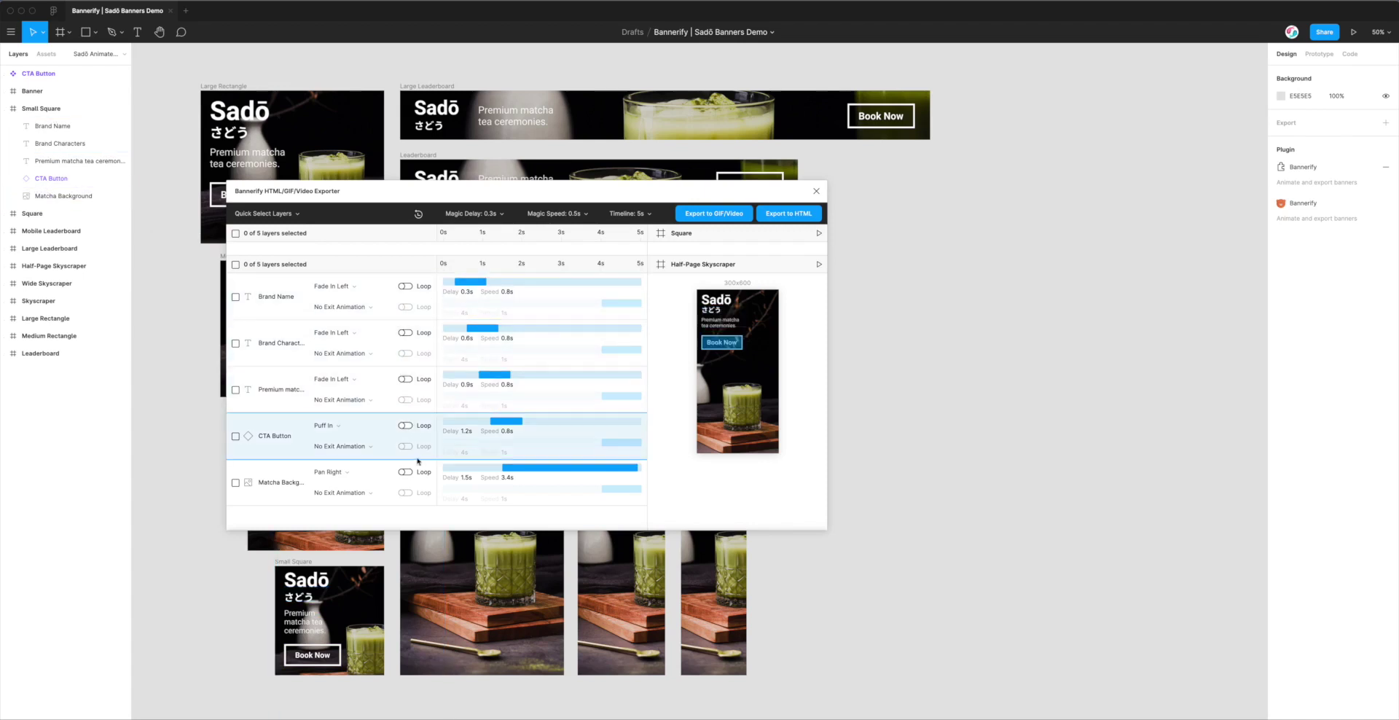
pyautogui.scroll(1, 568, 353)
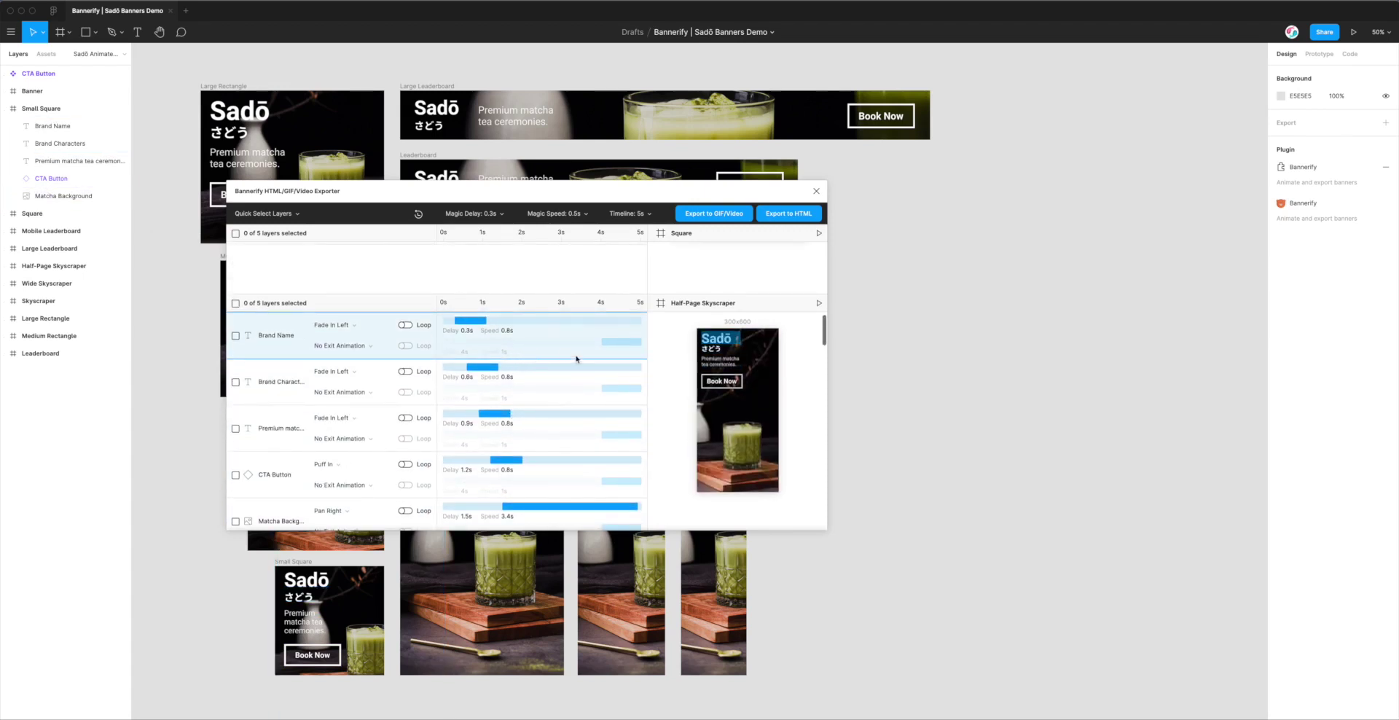
pyautogui.scroll(5, 574, 362)
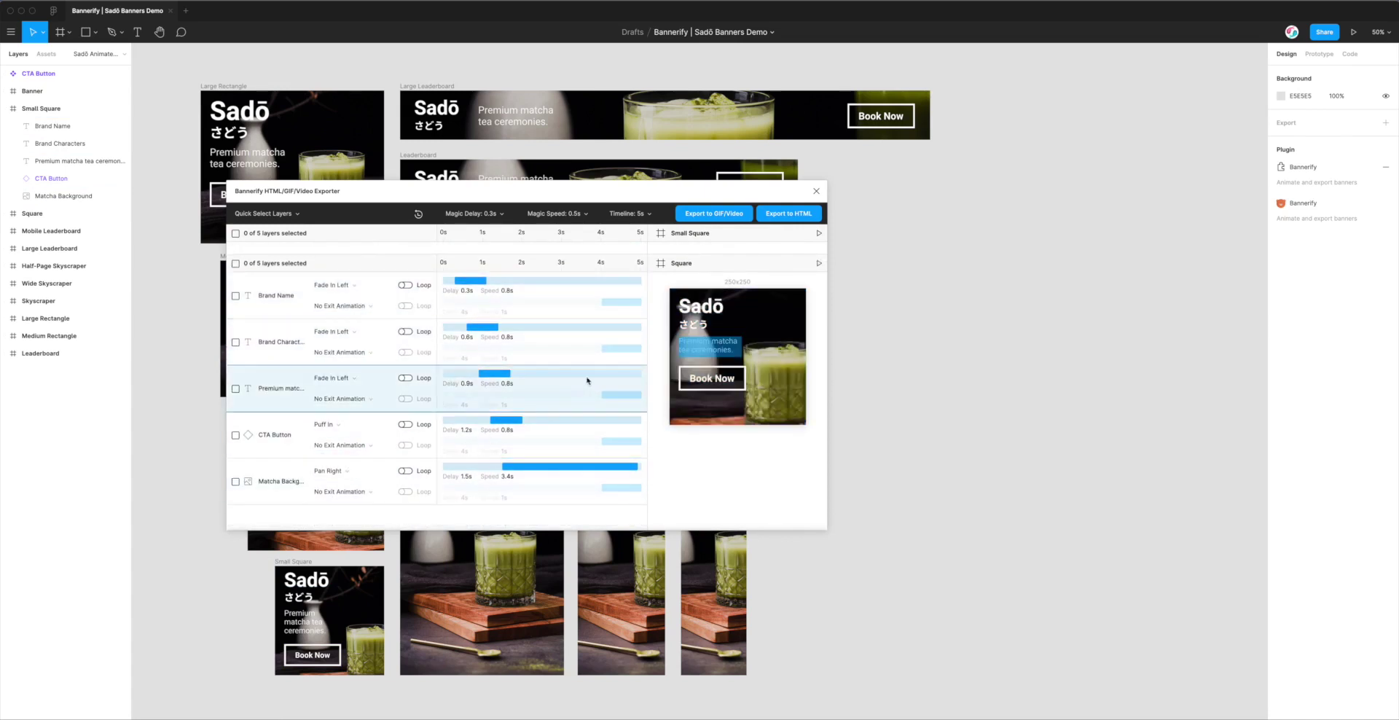
pyautogui.click(817, 264)
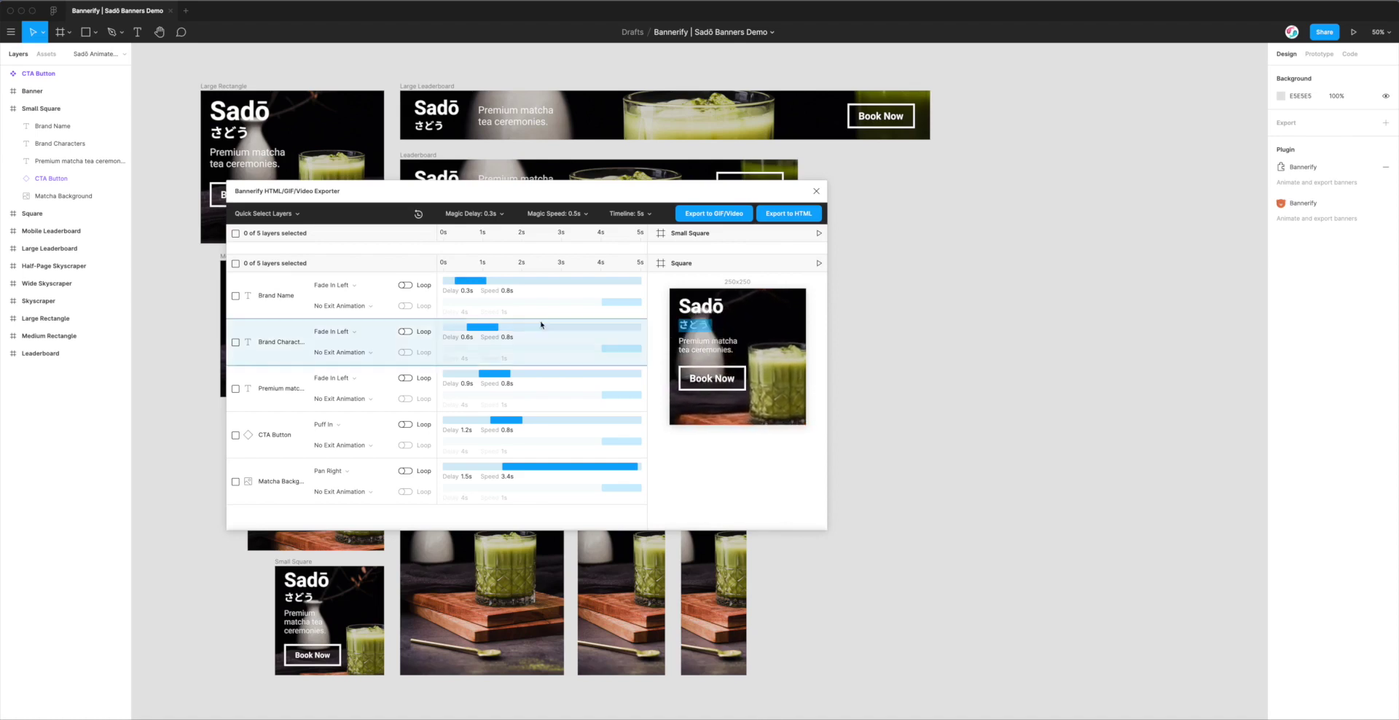
# Step: Play the Small Square banner's preview, its five layers animating with 0.3s–1.5s delays
pyautogui.scroll(3, 500, 330)
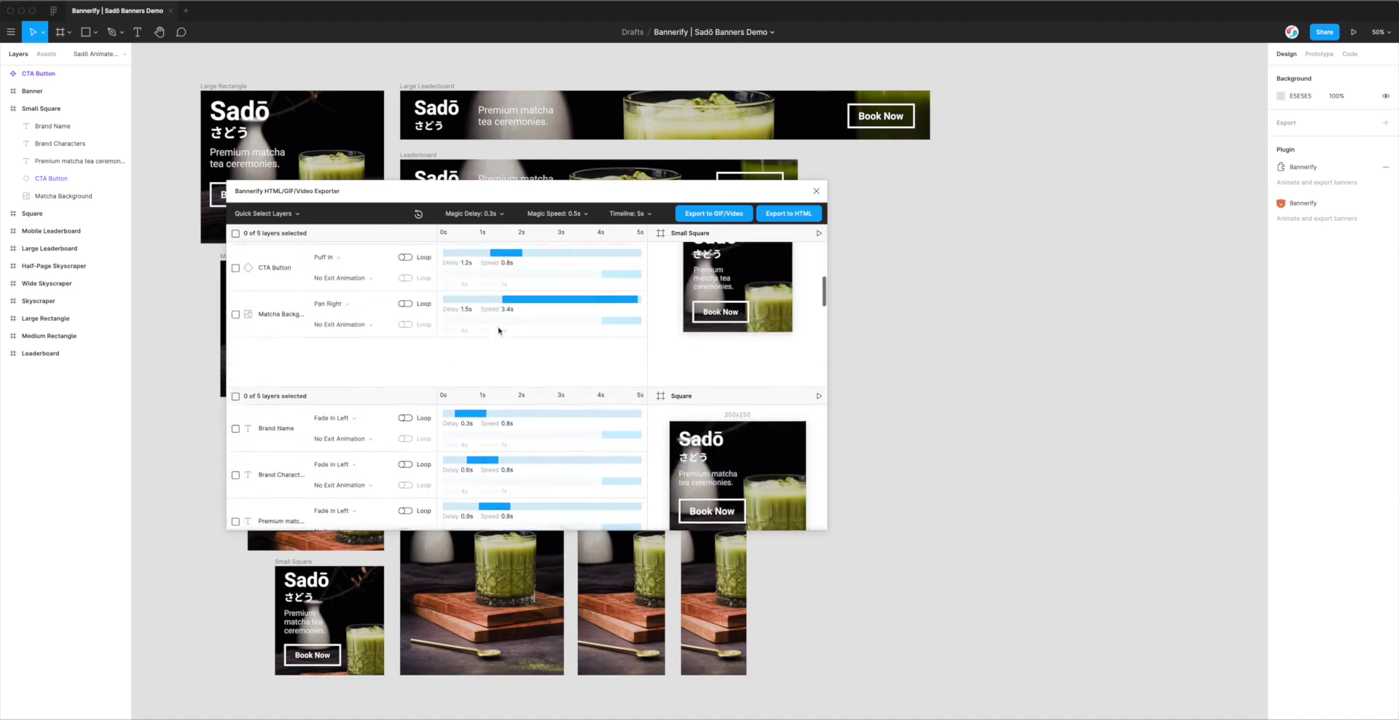
pyautogui.scroll(5, 500, 330)
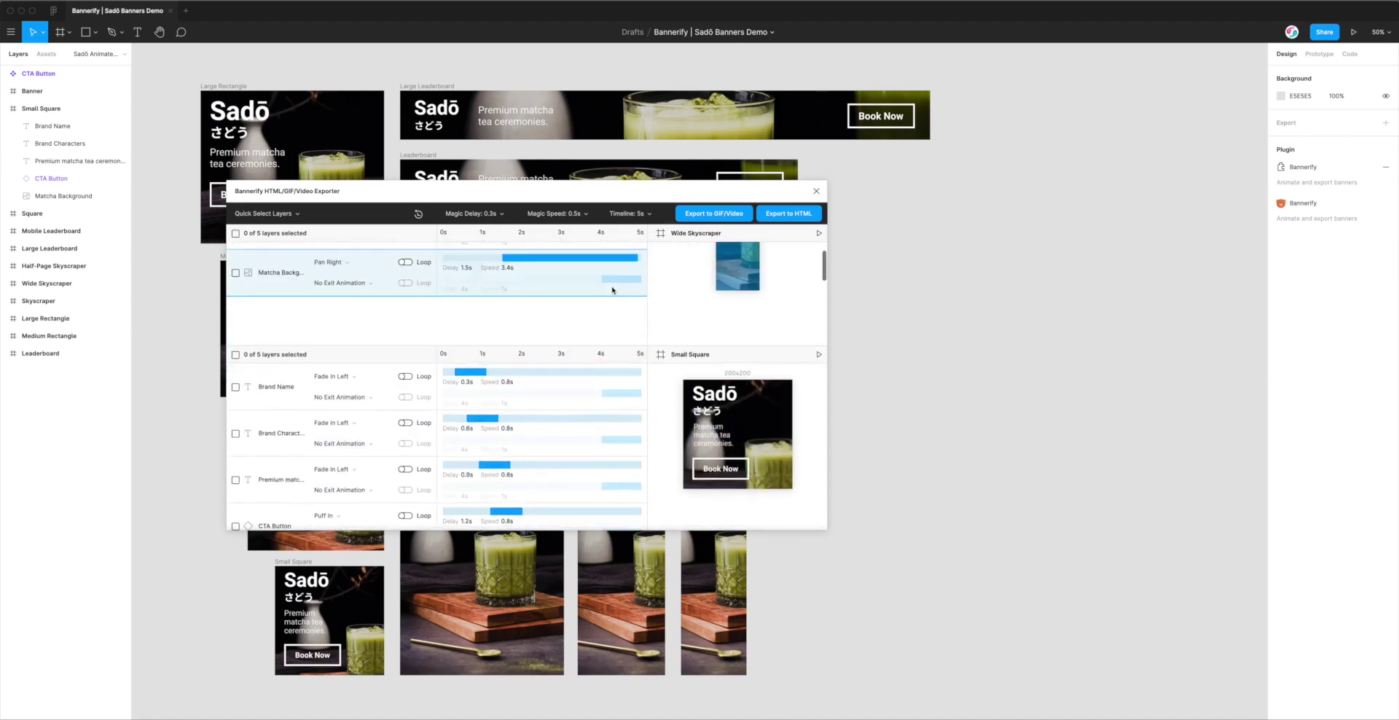
pyautogui.scroll(4, 612, 290)
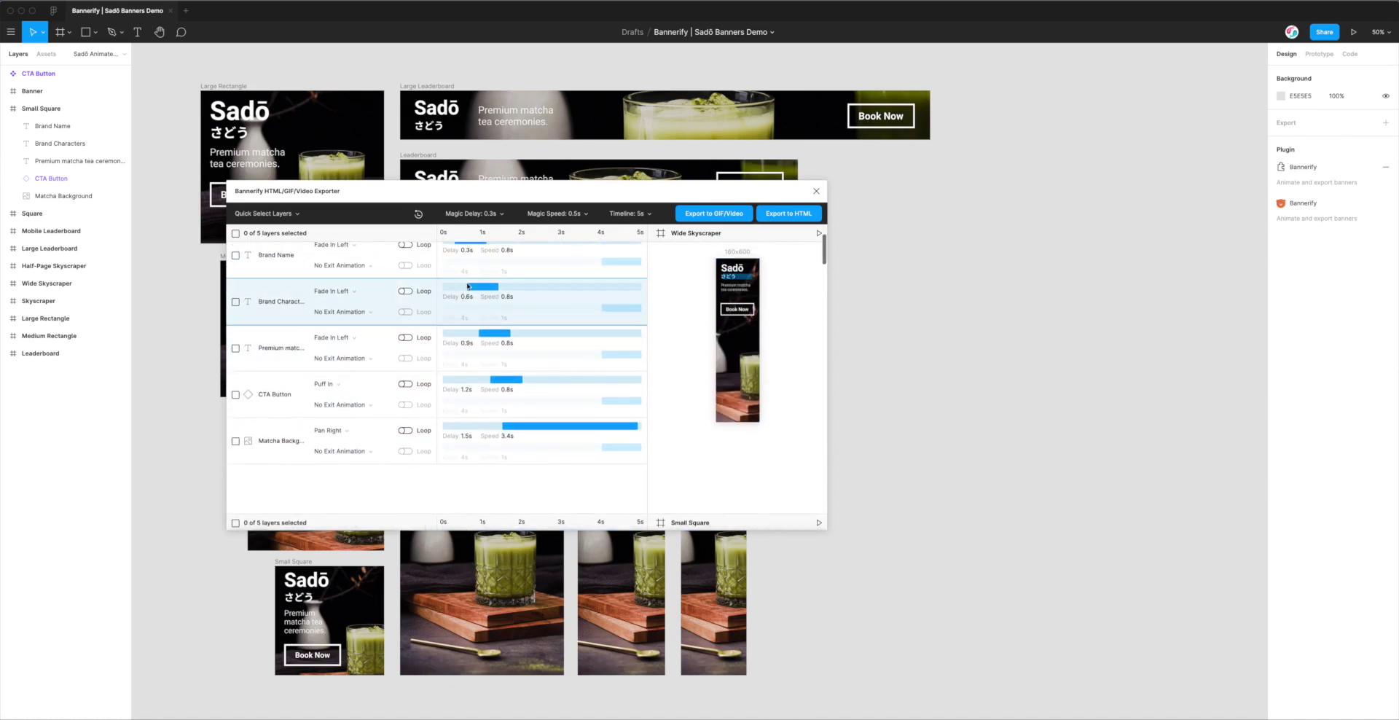
pyautogui.scroll(2, 470, 292)
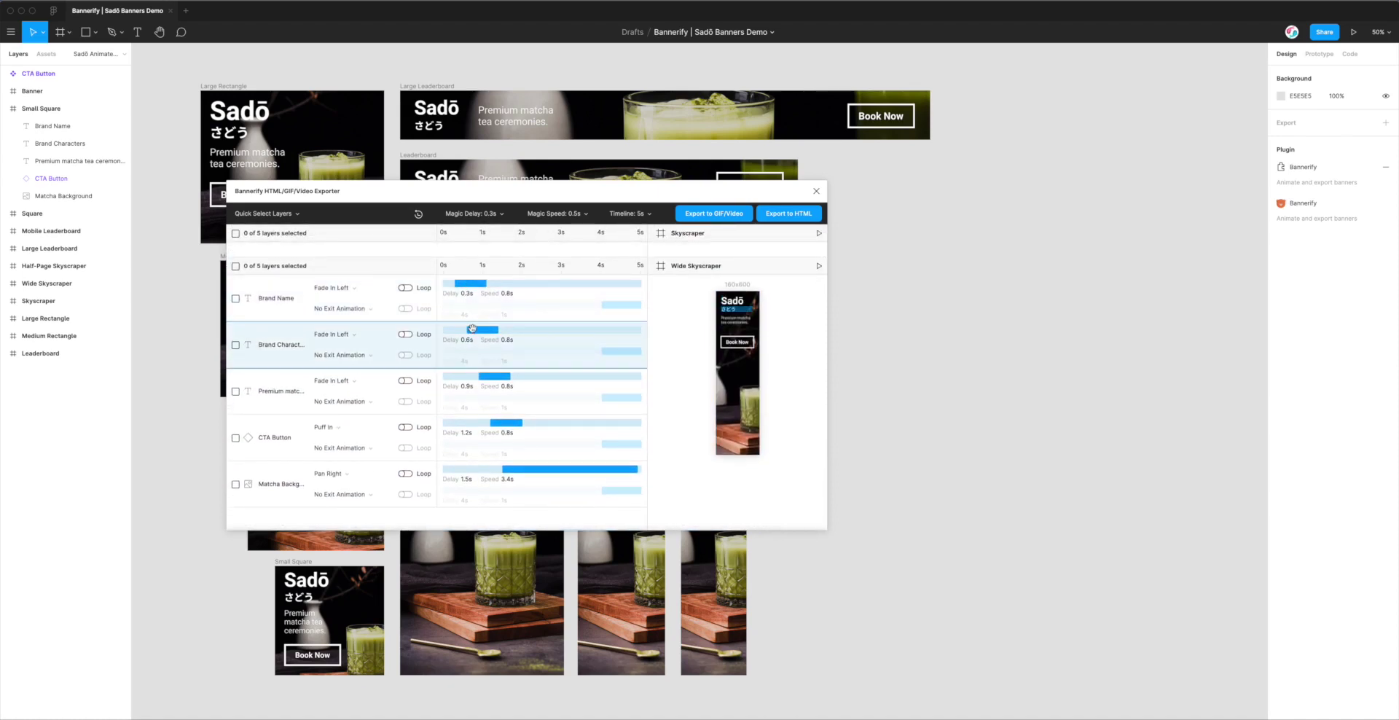
pyautogui.scroll(3, 469, 324)
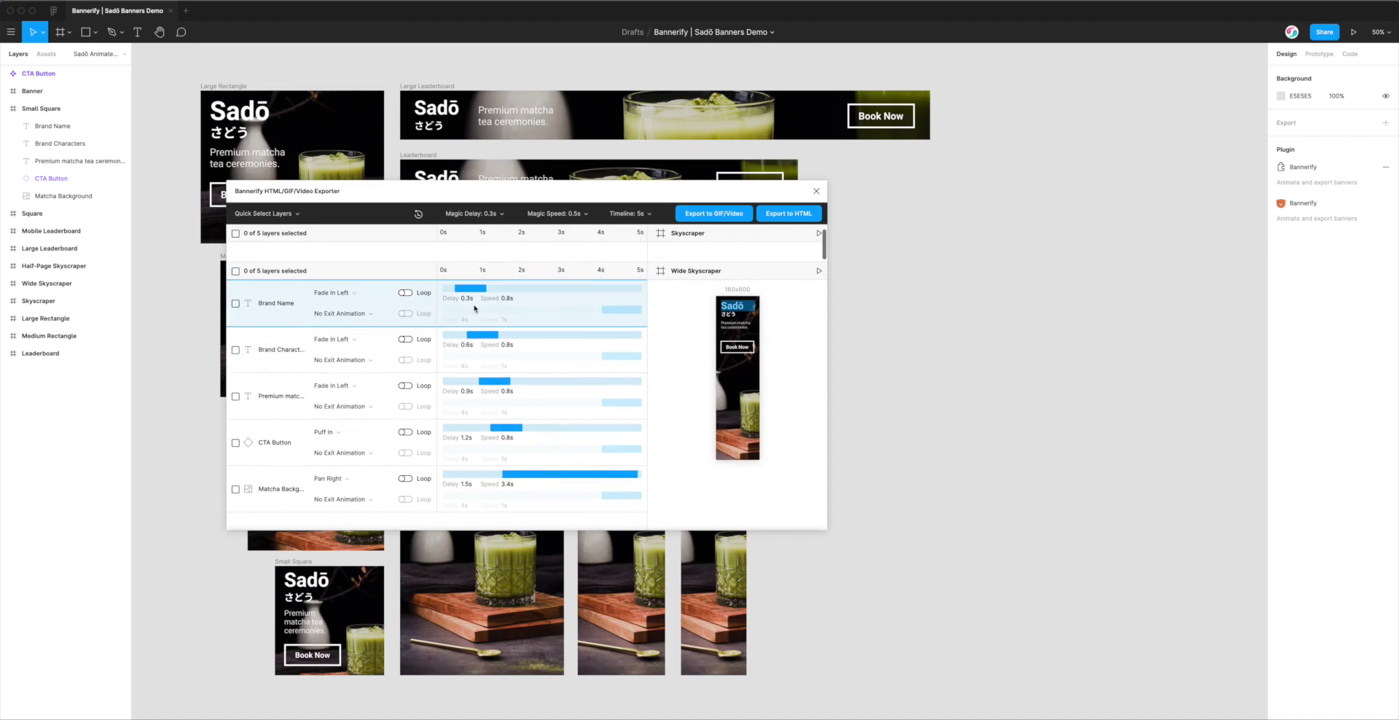
pyautogui.scroll(4, 473, 308)
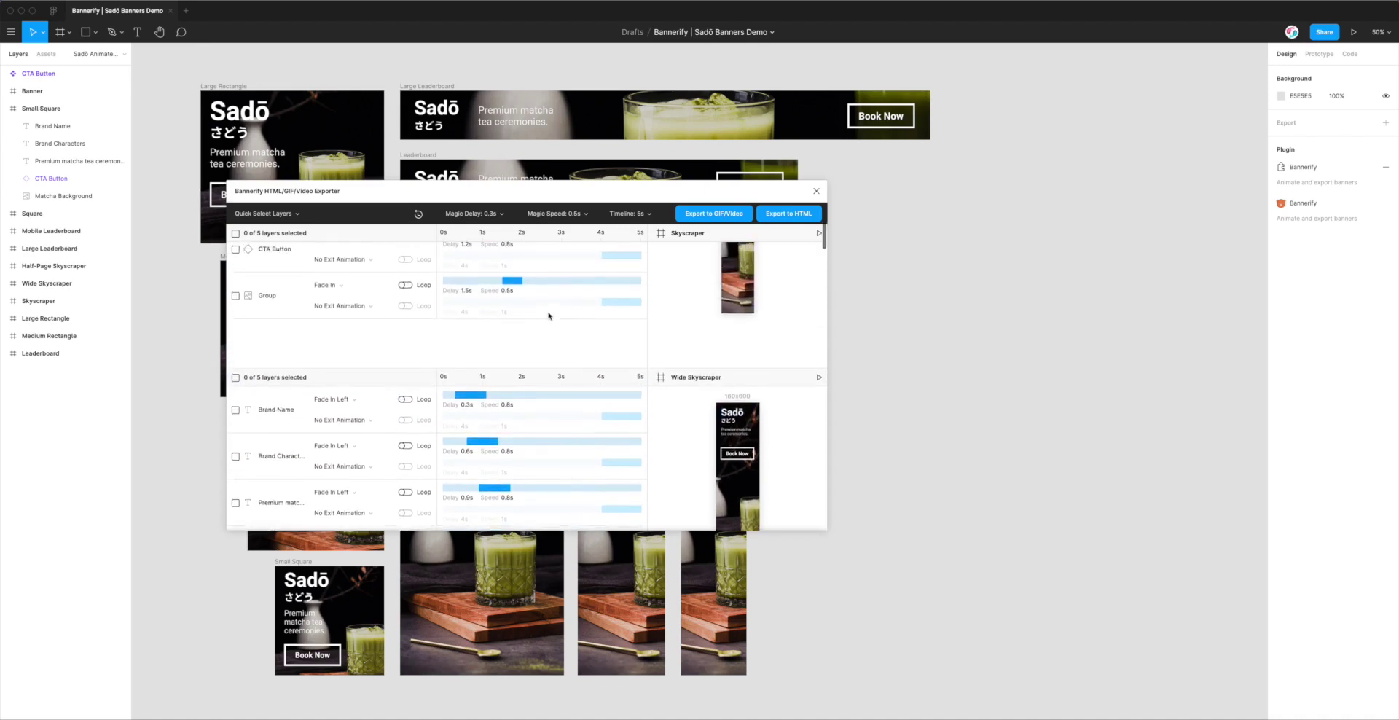
pyautogui.scroll(5, 550, 337)
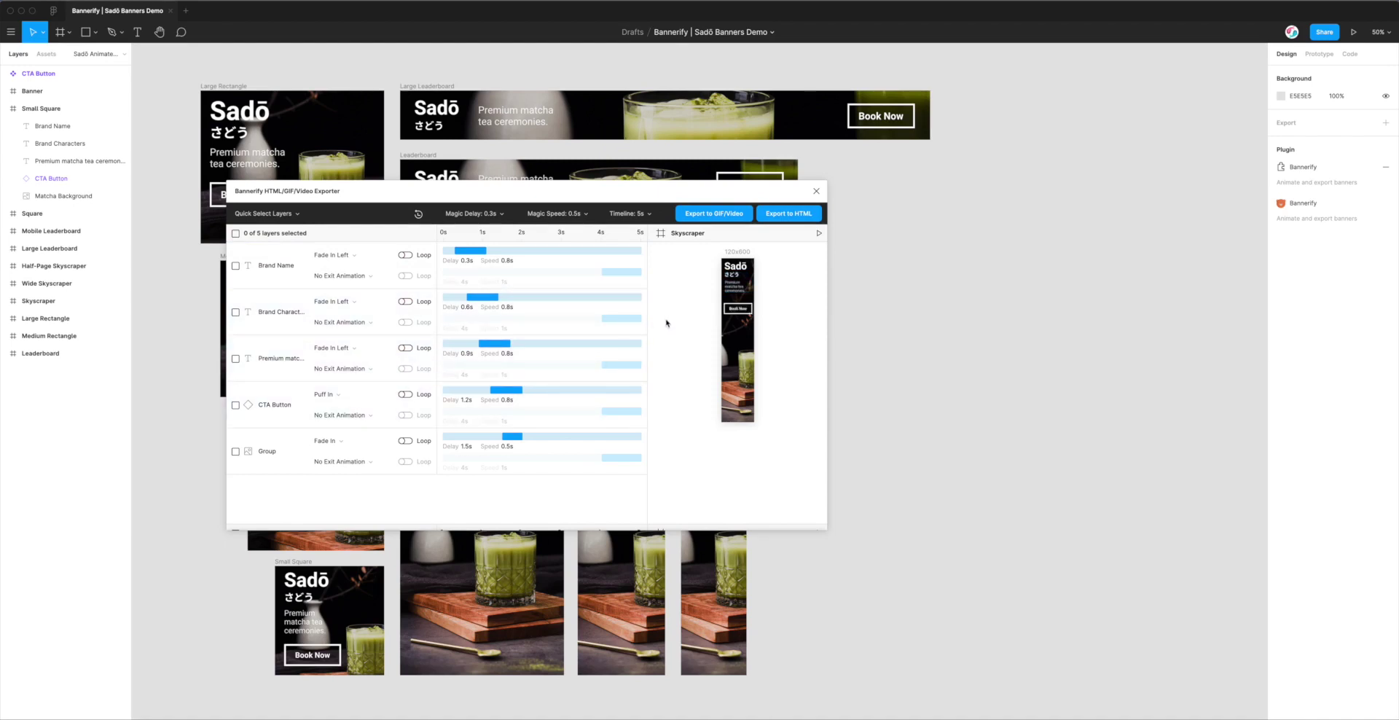
pyautogui.scroll(-3, 684, 334)
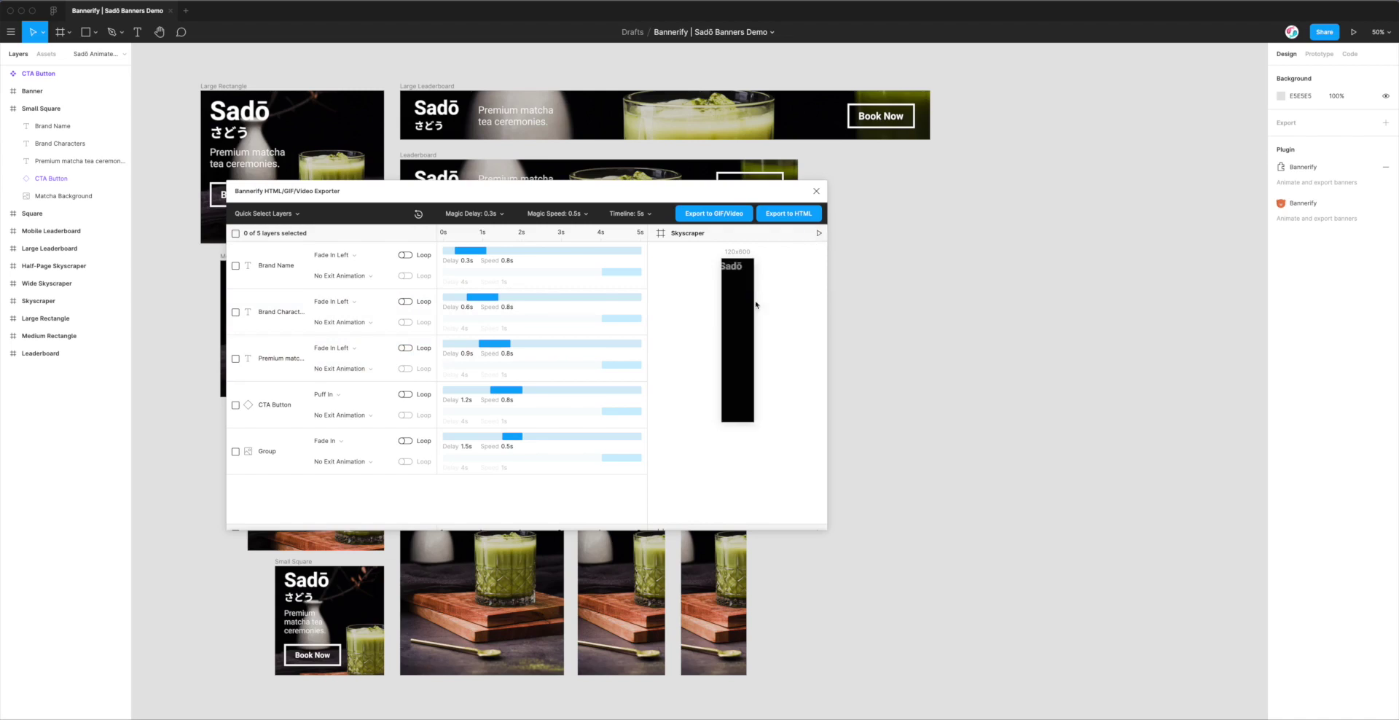
pyautogui.scroll(-5, 685, 333)
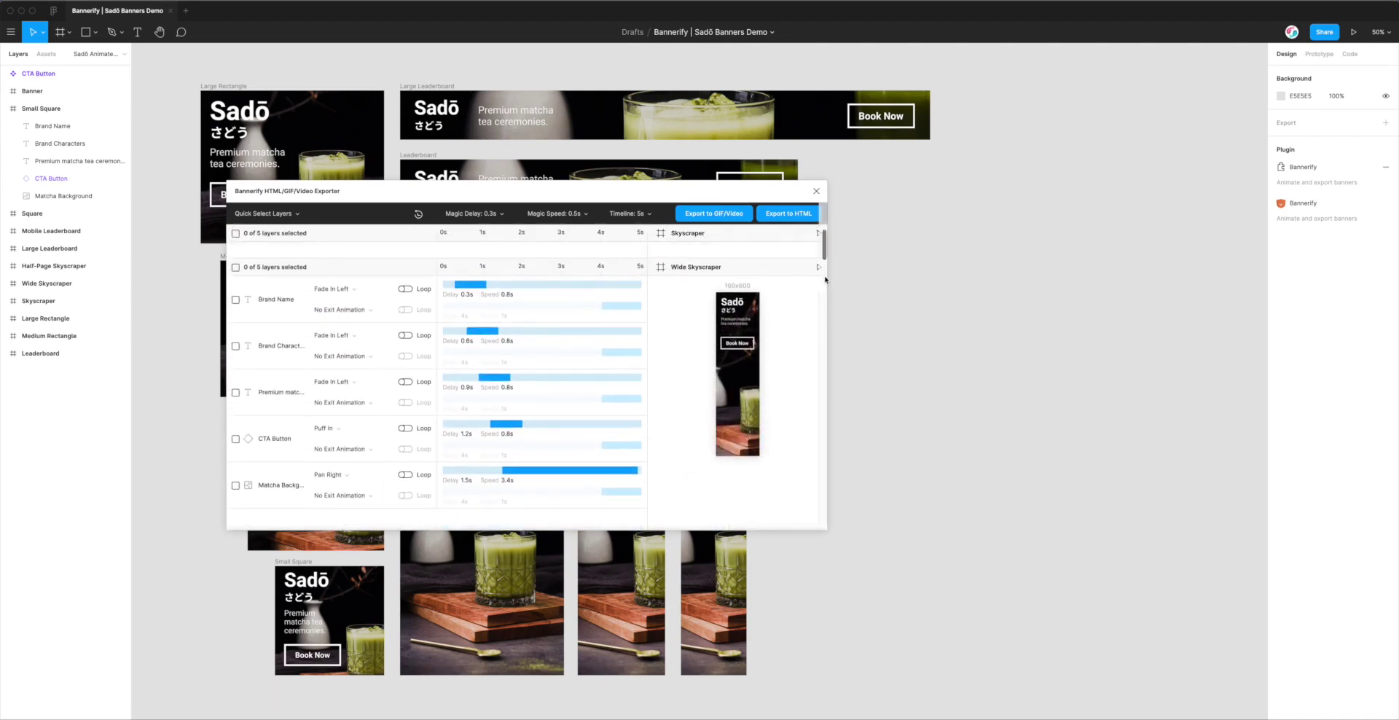
pyautogui.scroll(-5, 820, 271)
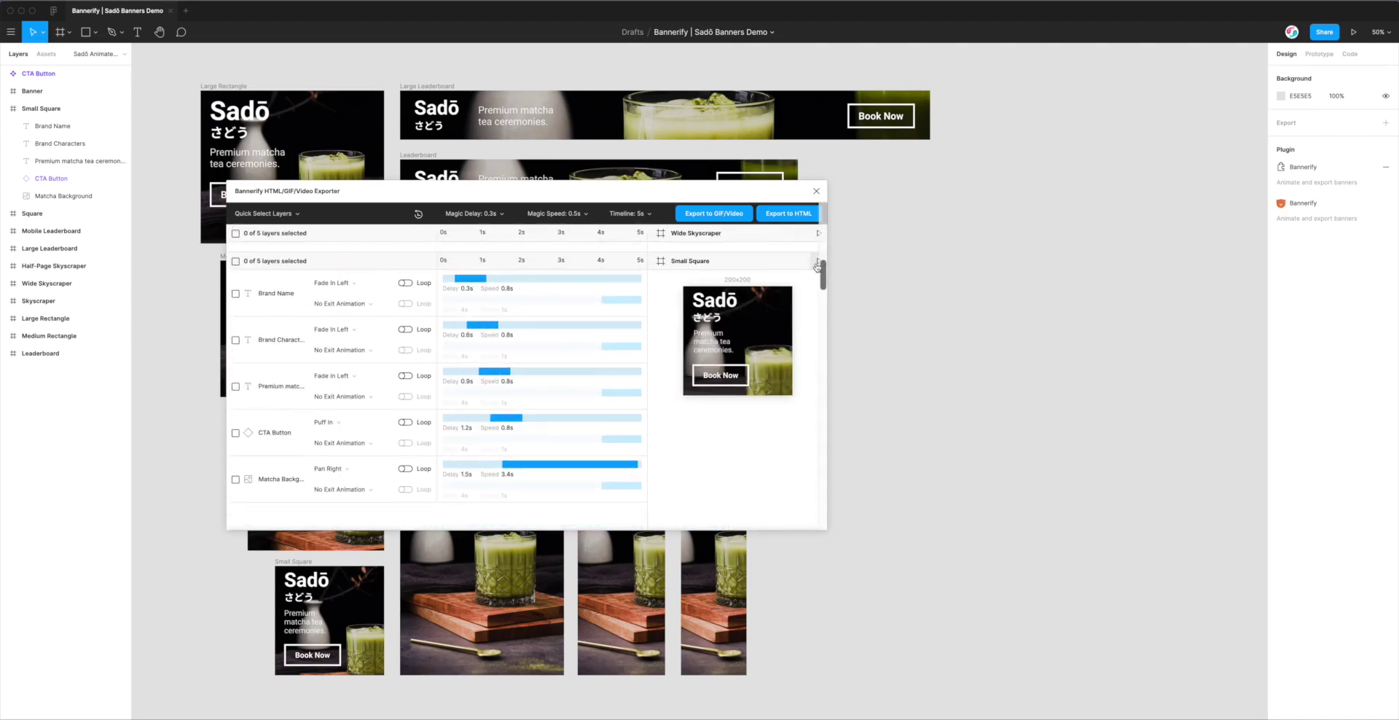
pyautogui.click(817, 263)
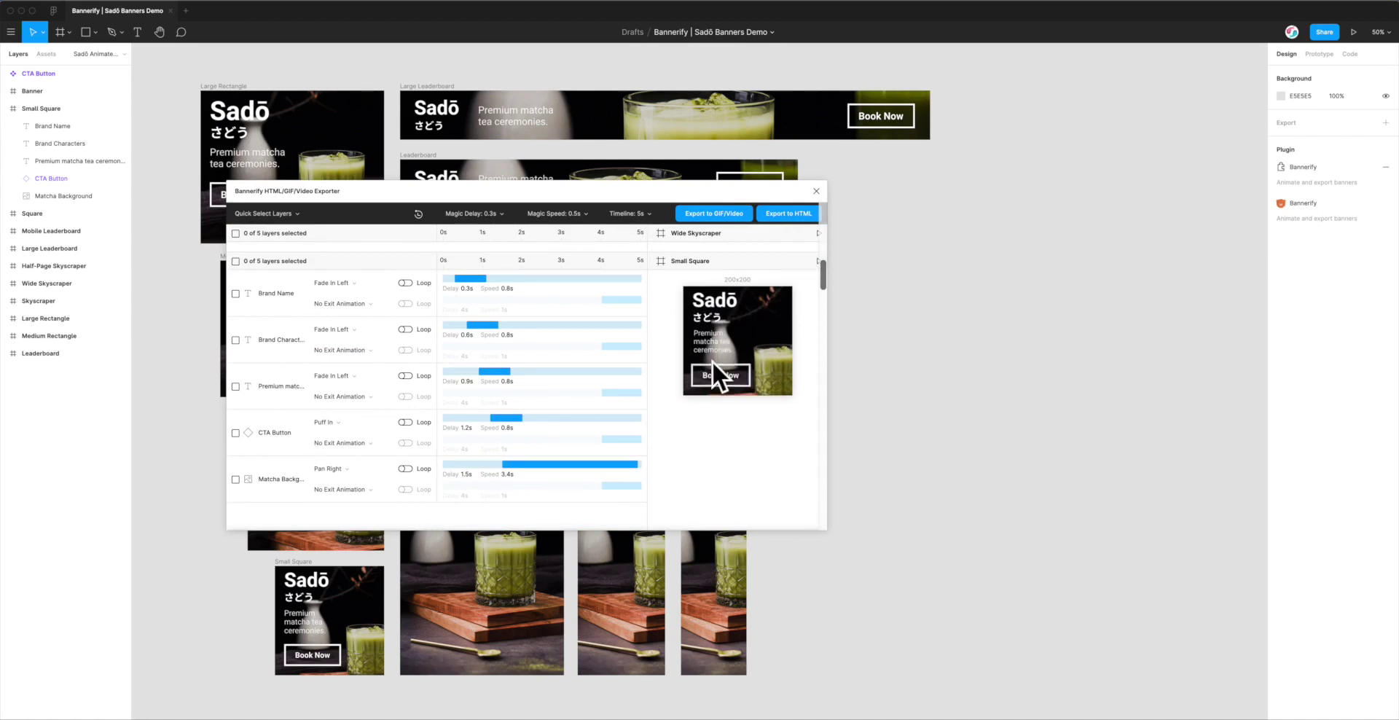
pyautogui.moveTo(668, 191); pyautogui.dragTo(666, 188)
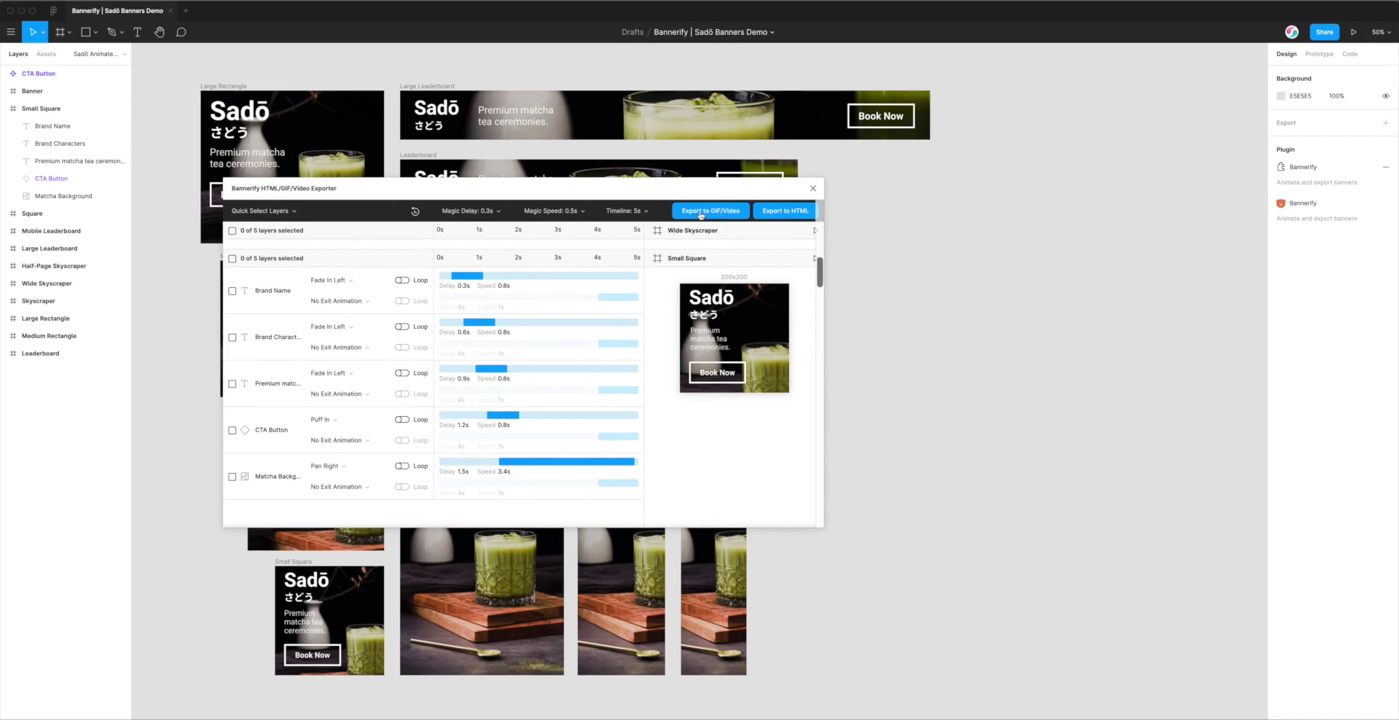
# Step: Open Bannerify's GIF/Video export settings, leaving 'Infinitely loop playback' switched on
pyautogui.click(699, 213)
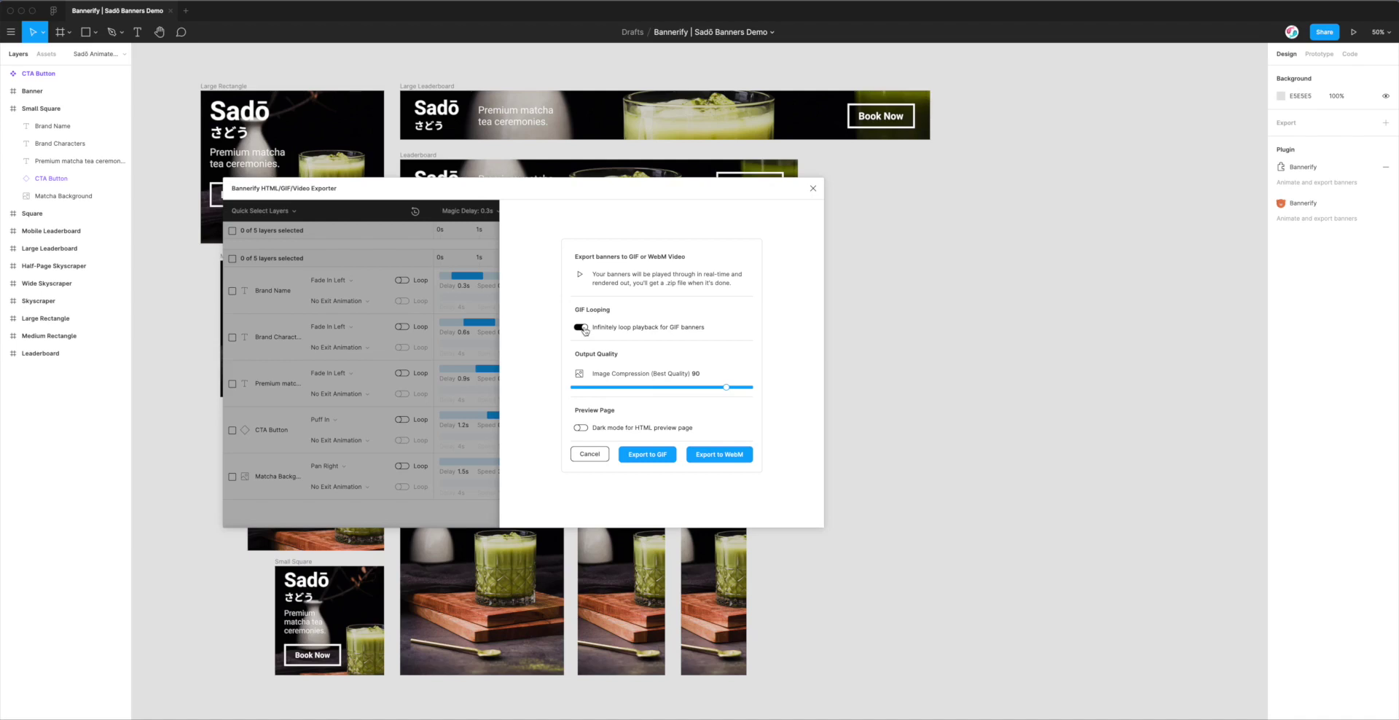
pyautogui.click(586, 330)
pyautogui.click(580, 329)
# Step: Set GIF Image Compression to 65, keeping the HTML preview page's dark mode off
pyautogui.moveTo(721, 392); pyautogui.dragTo(688, 387)
pyautogui.click(609, 432)
pyautogui.click(627, 431)
# Step: Start exporting all Sadō banners as animated GIFs
pyautogui.click(651, 460)
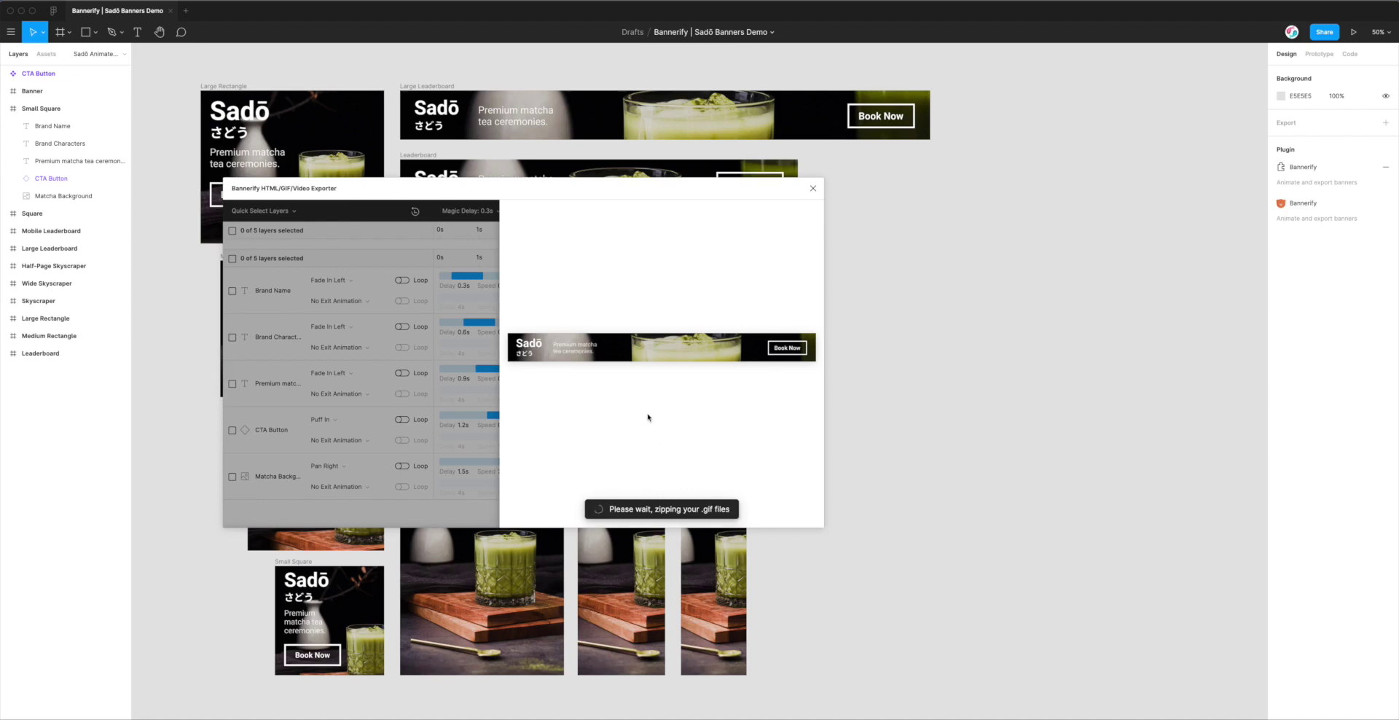
# Step: Wait until Bannerify finishes rendering and zipping the .gif files
pyautogui.moveTo(620, 190); pyautogui.dragTo(622, 195)
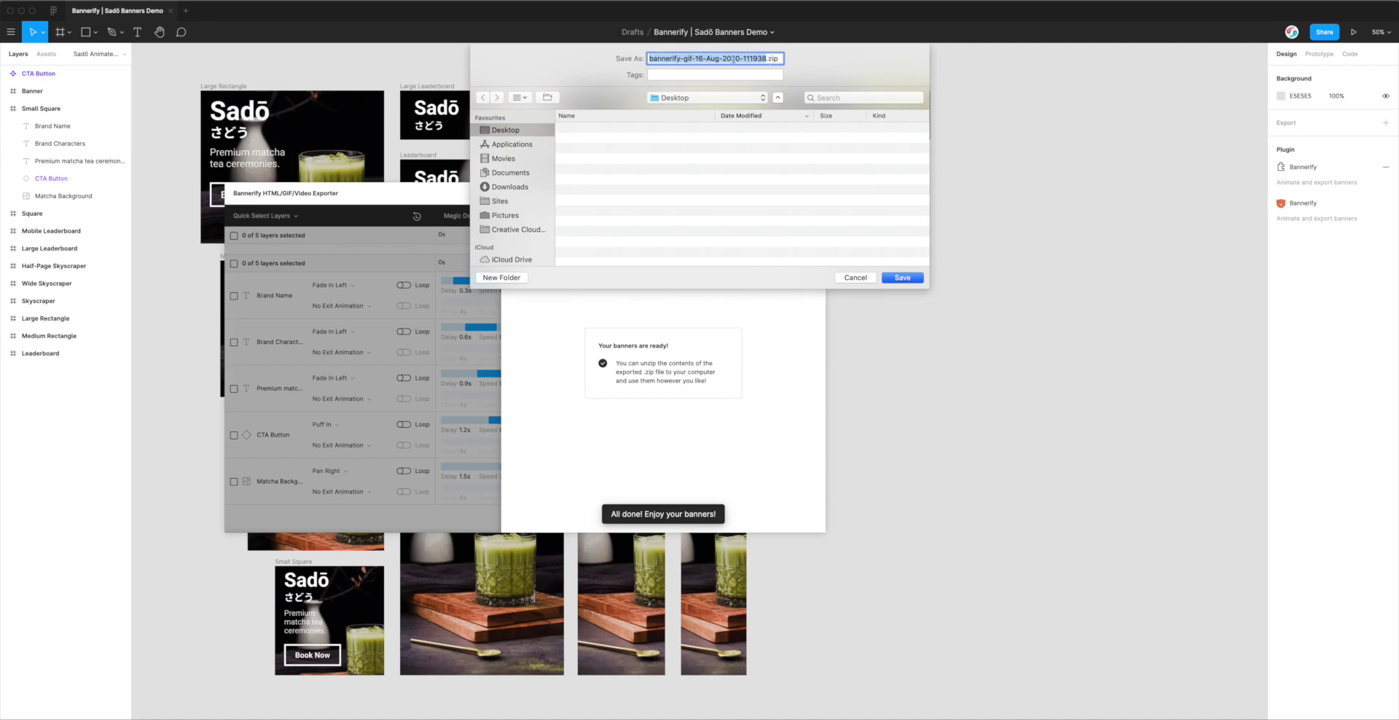
# Step: Save bannerify-gif-16-Aug-2020-111938.zip to the Desktop and view it in Finder
pyautogui.click(902, 278)
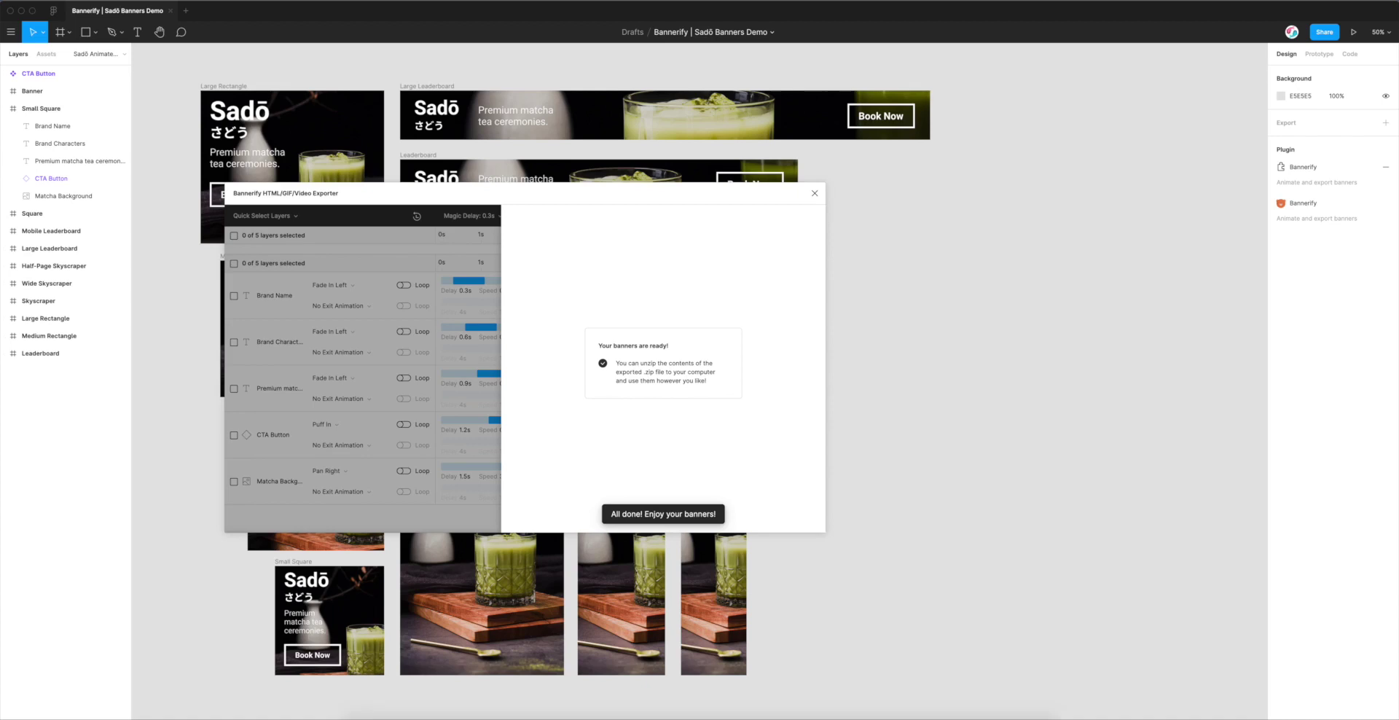
pyautogui.click(370, 716)
# Step: Unzip the banner archive and open the extracted bannerify-gif folder
pyautogui.click(454, 324)
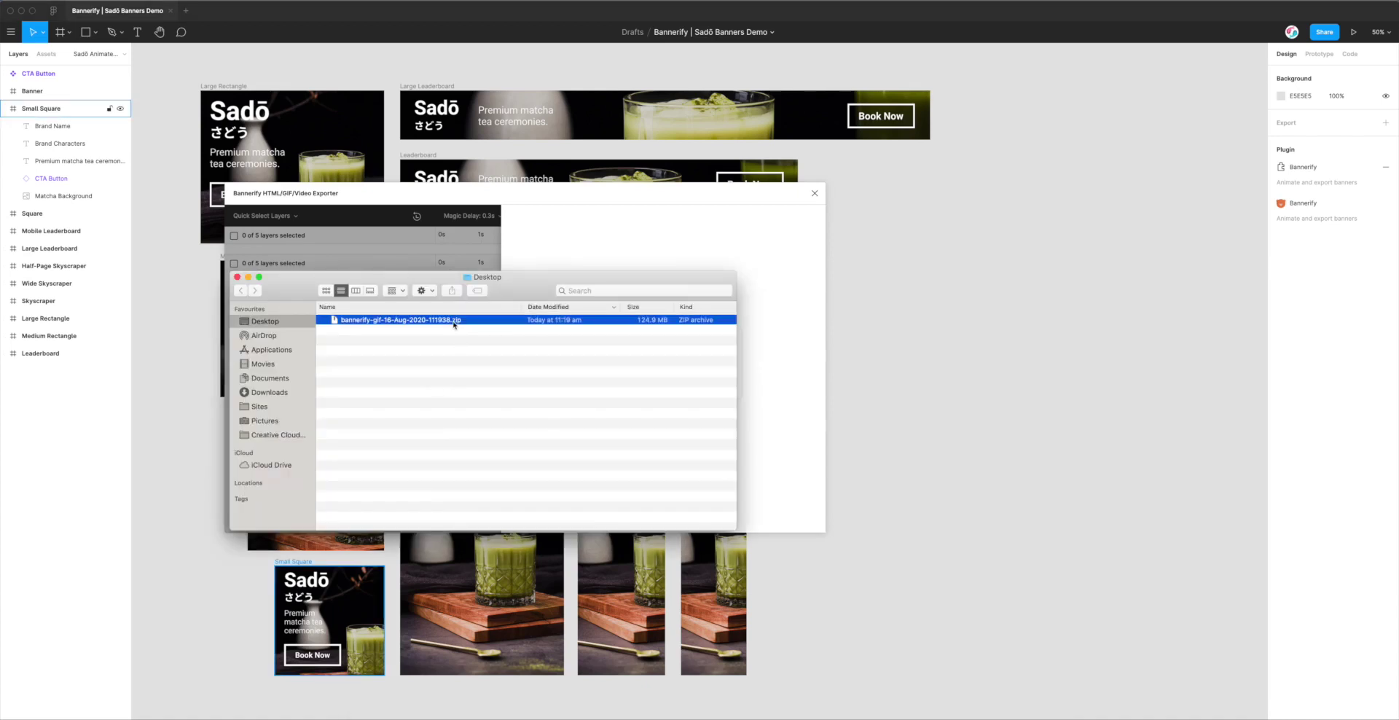
pyautogui.doubleClick(430, 322)
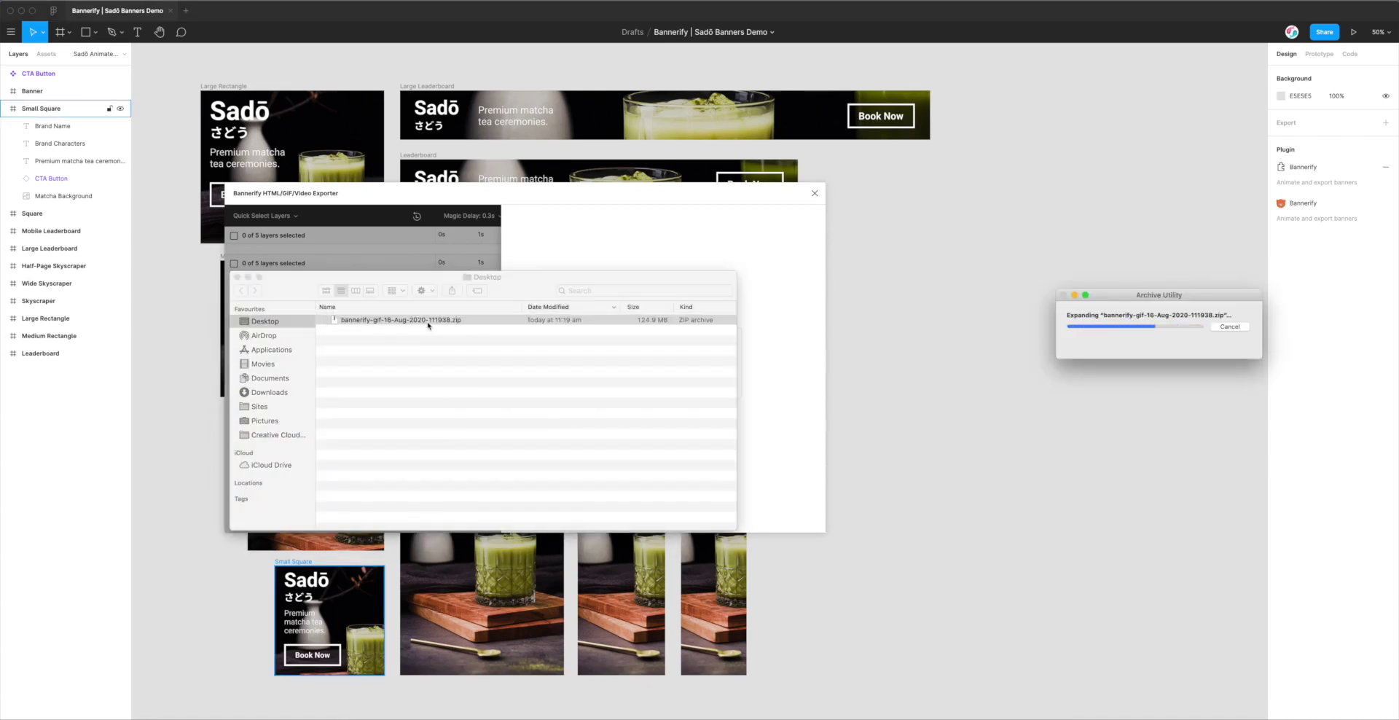
pyautogui.doubleClick(417, 321)
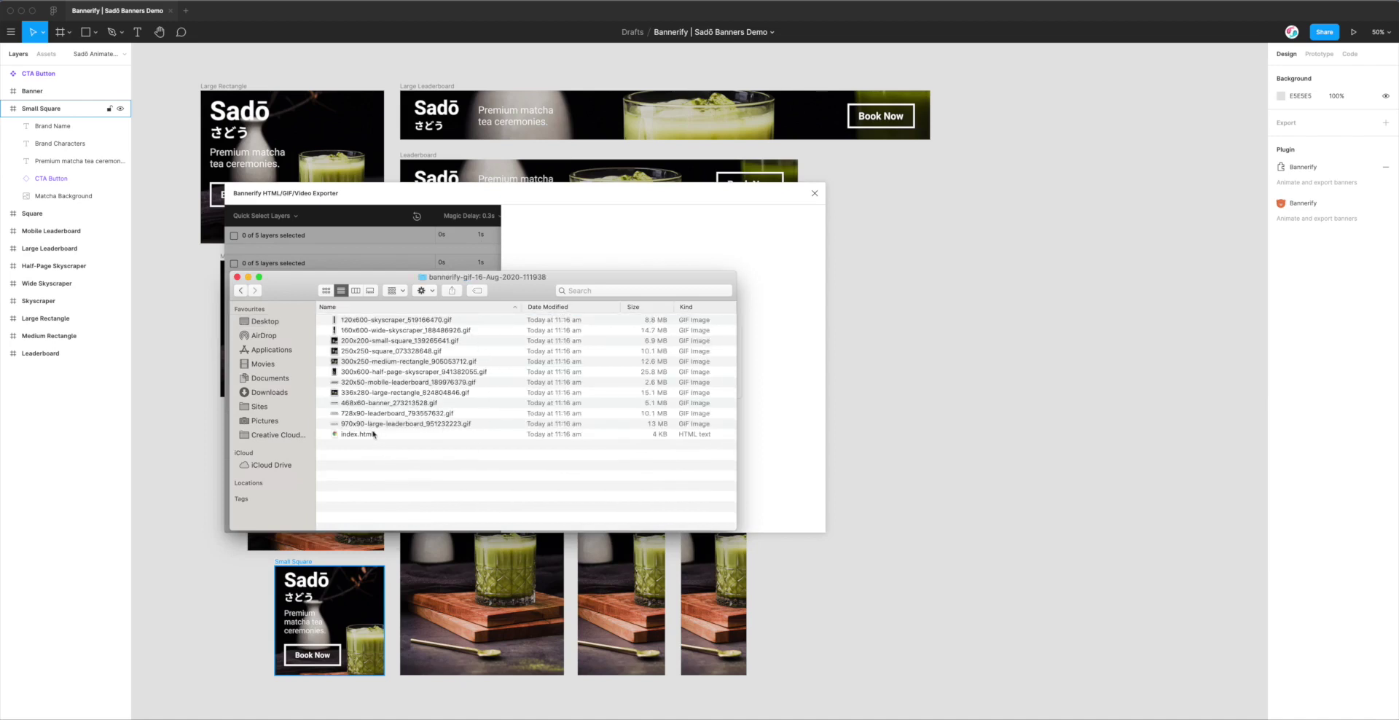
# Step: Quick Look the 120x600 and 160x600 skyscraper GIFs, then open index.html in the browser
pyautogui.click(416, 323)
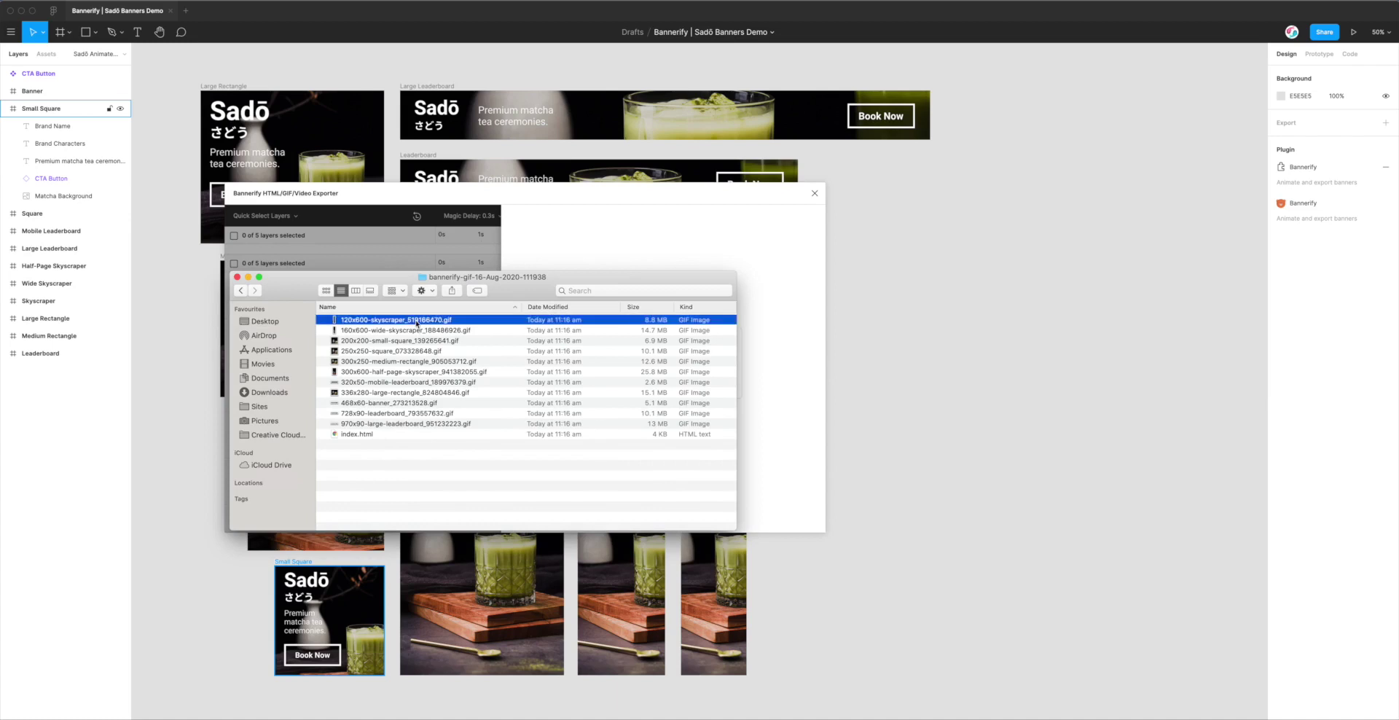
pyautogui.press('space')
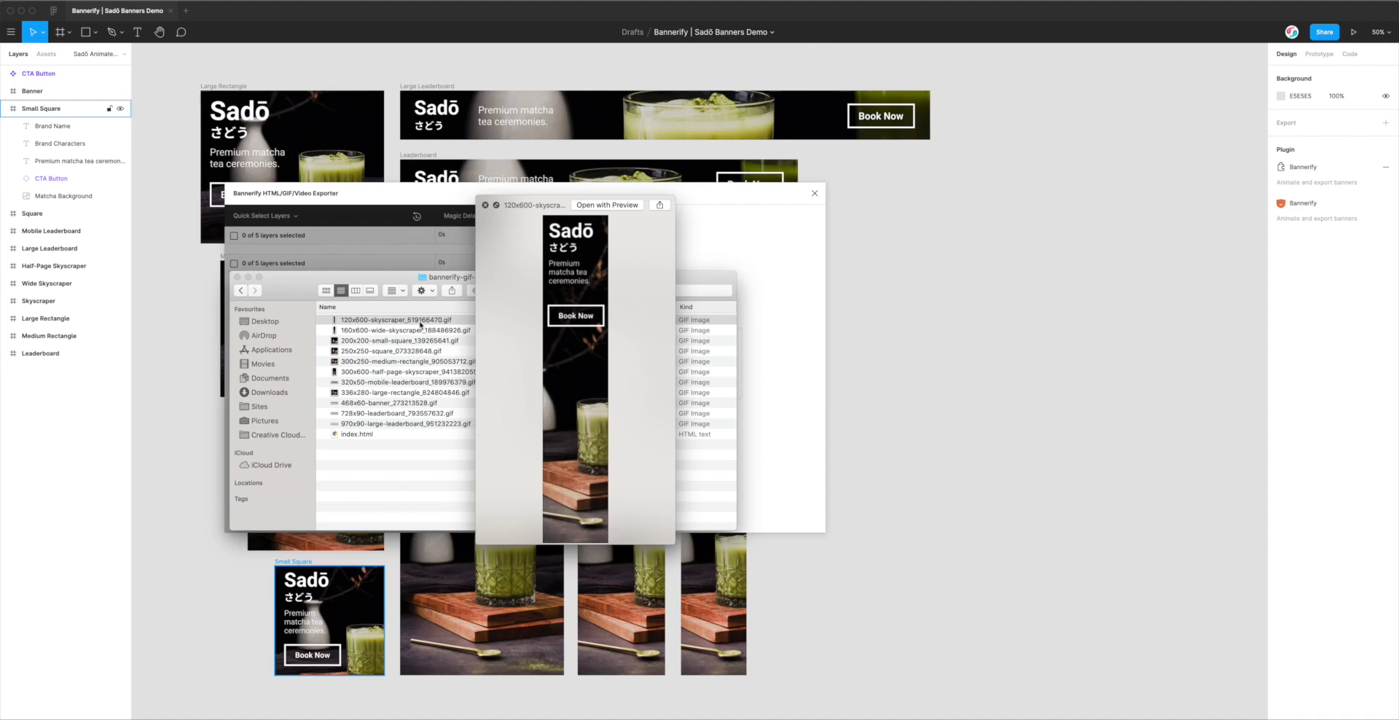
pyautogui.press('Down')
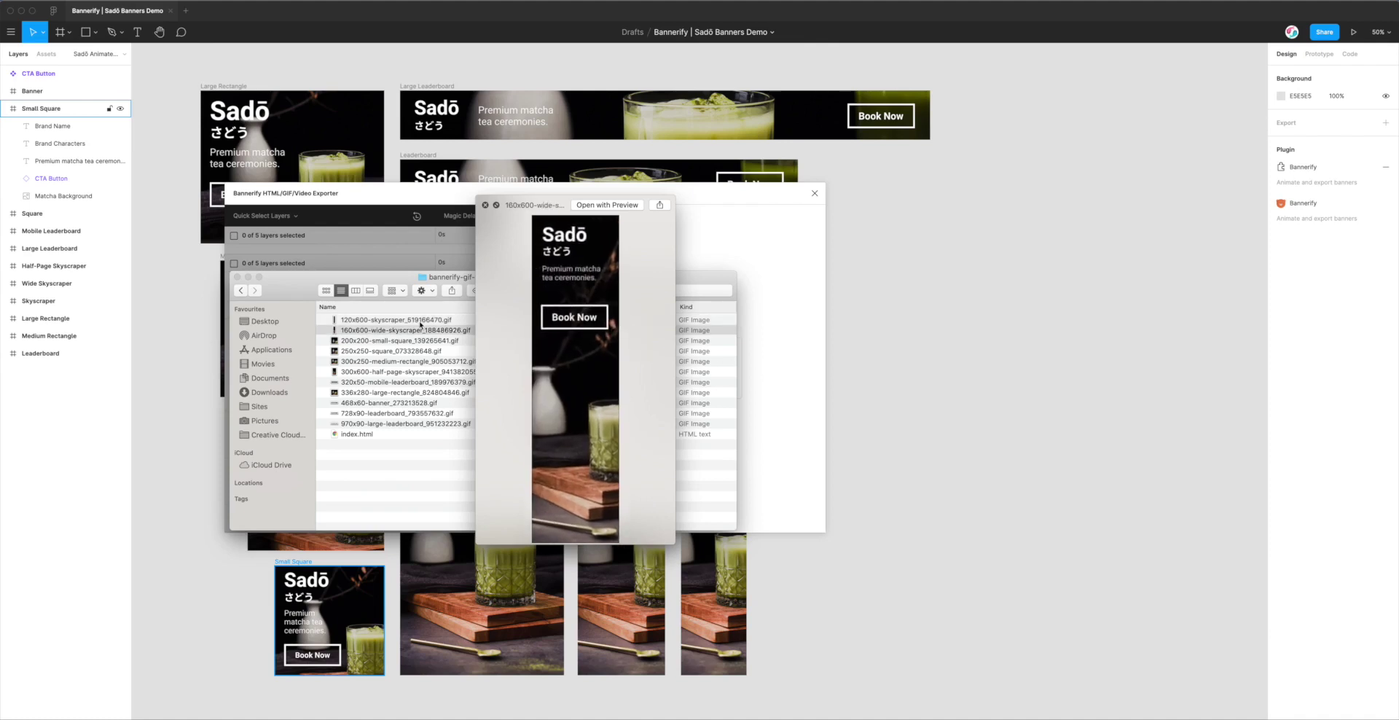
pyautogui.press('space')
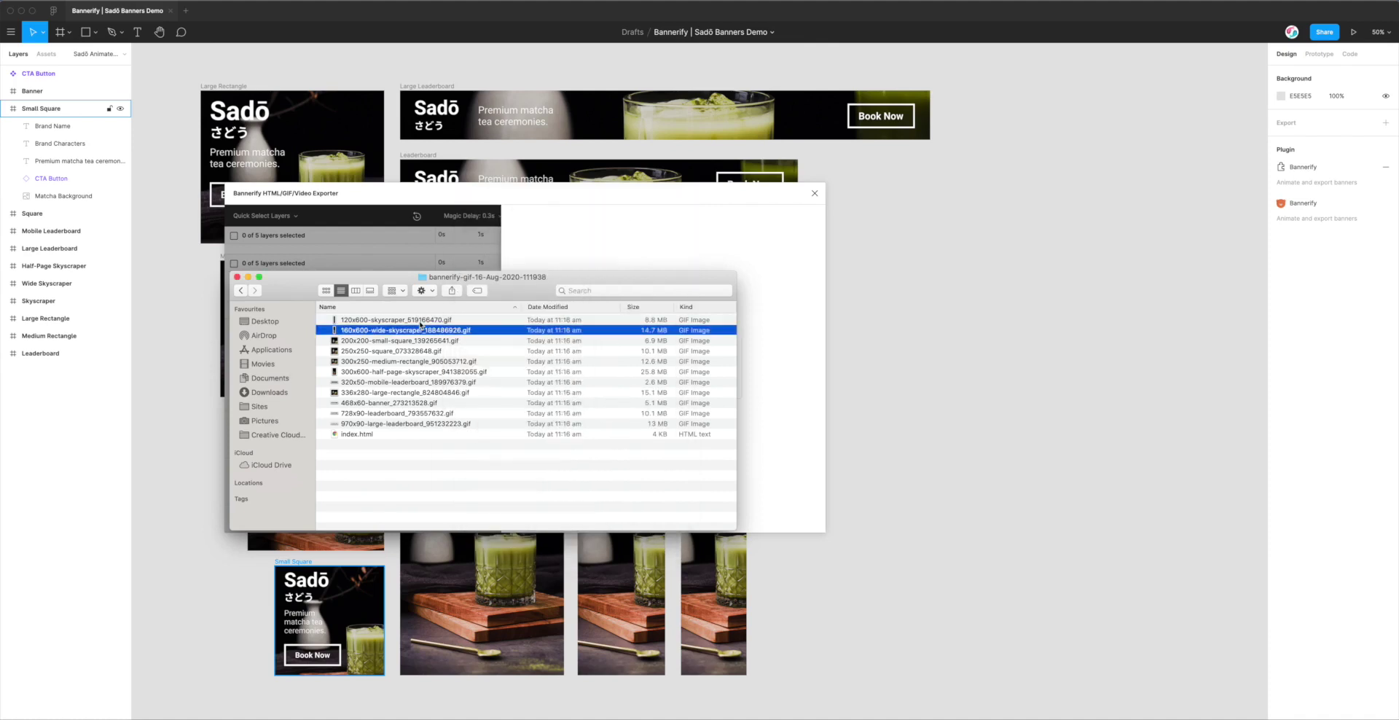
pyautogui.click(367, 435)
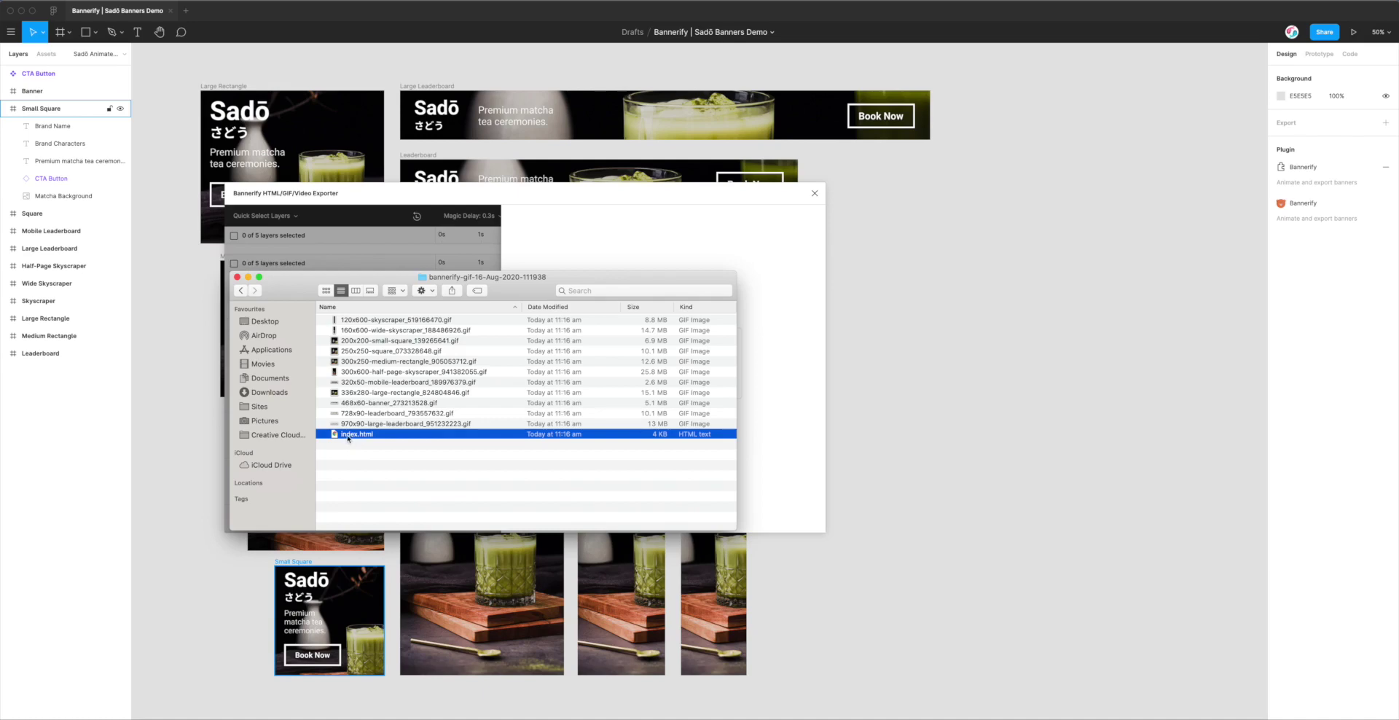
pyautogui.doubleClick(346, 436)
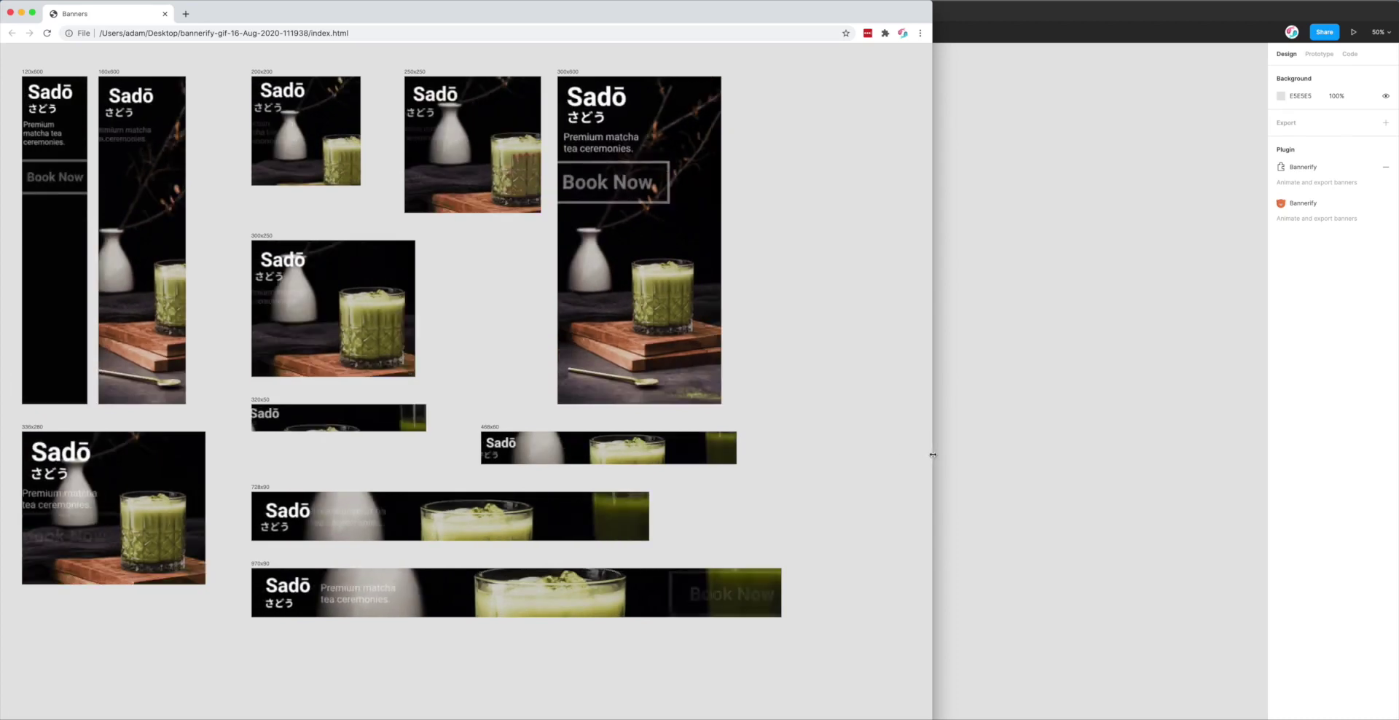
# Step: Narrow and widen the Chrome window to watch the banners reflow, then shift it right
pyautogui.moveTo(929, 453); pyautogui.dragTo(726, 464)
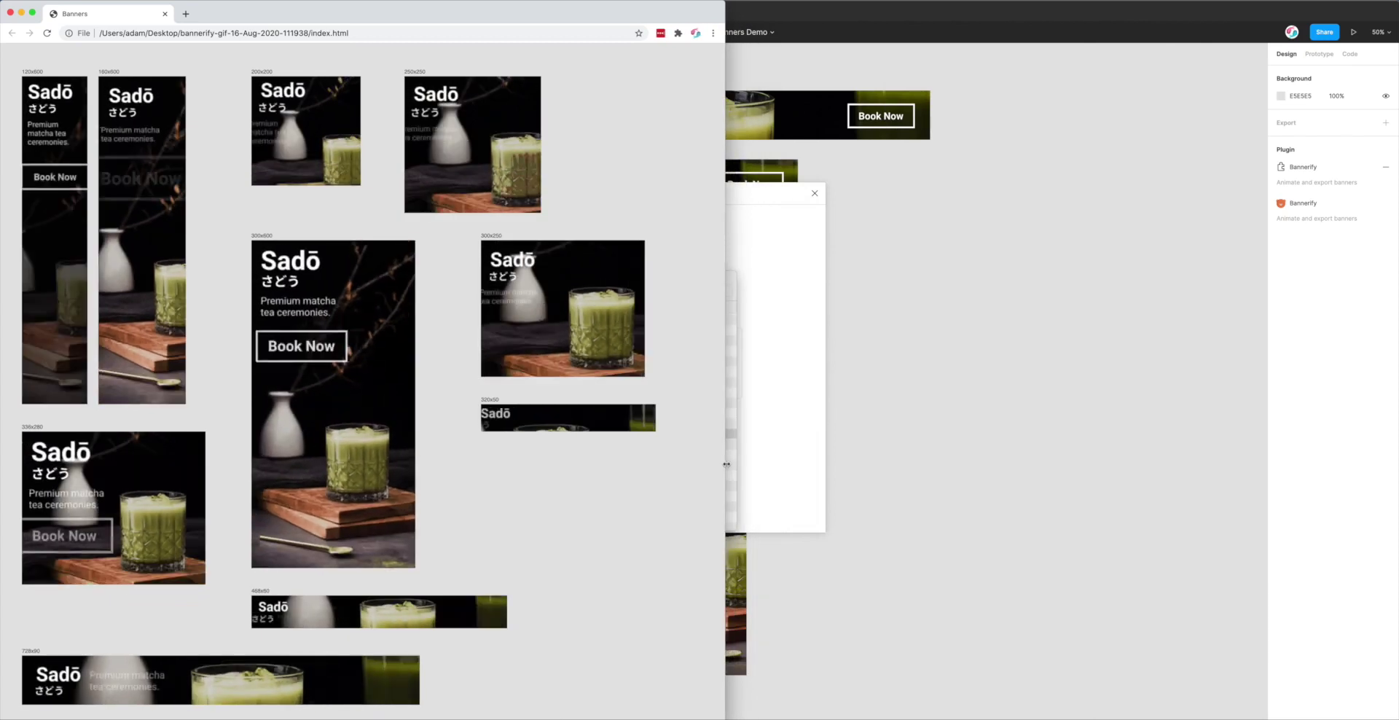
pyautogui.moveTo(726, 464); pyautogui.dragTo(1093, 455)
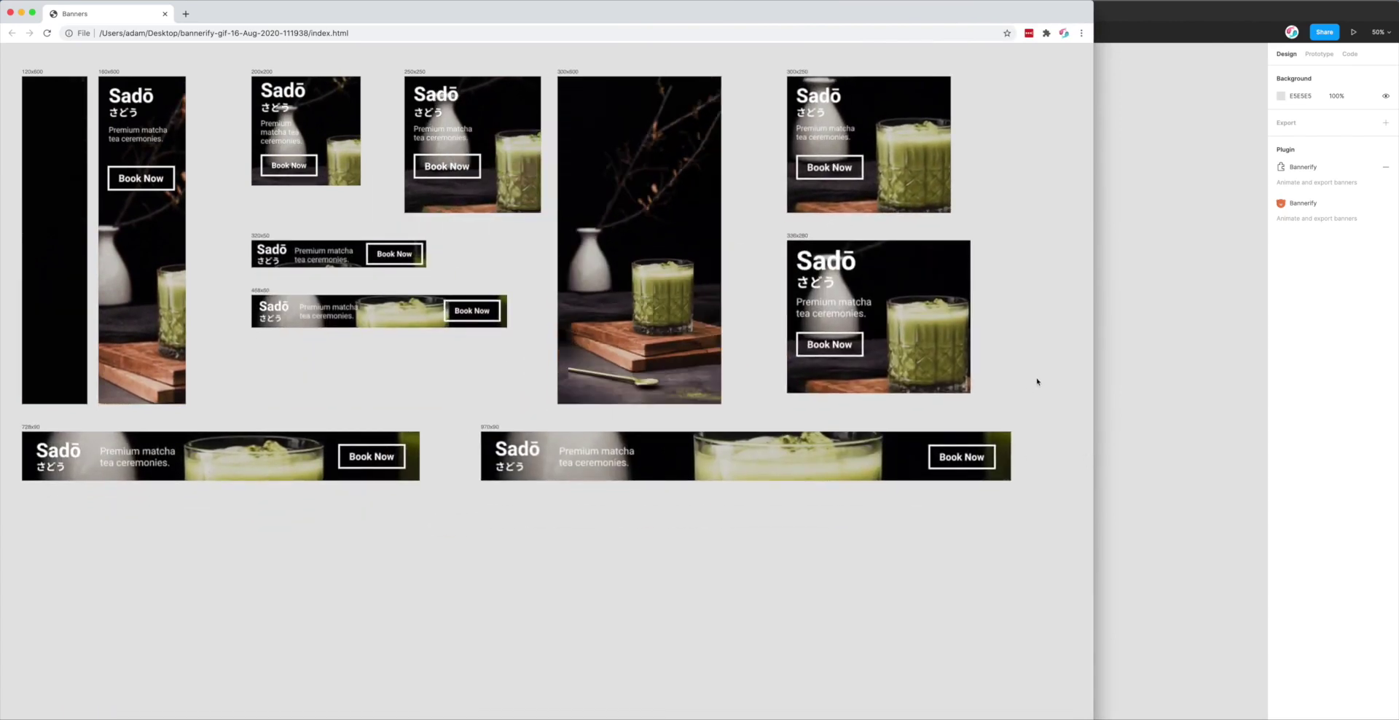
pyautogui.moveTo(1094, 376); pyautogui.dragTo(992, 331)
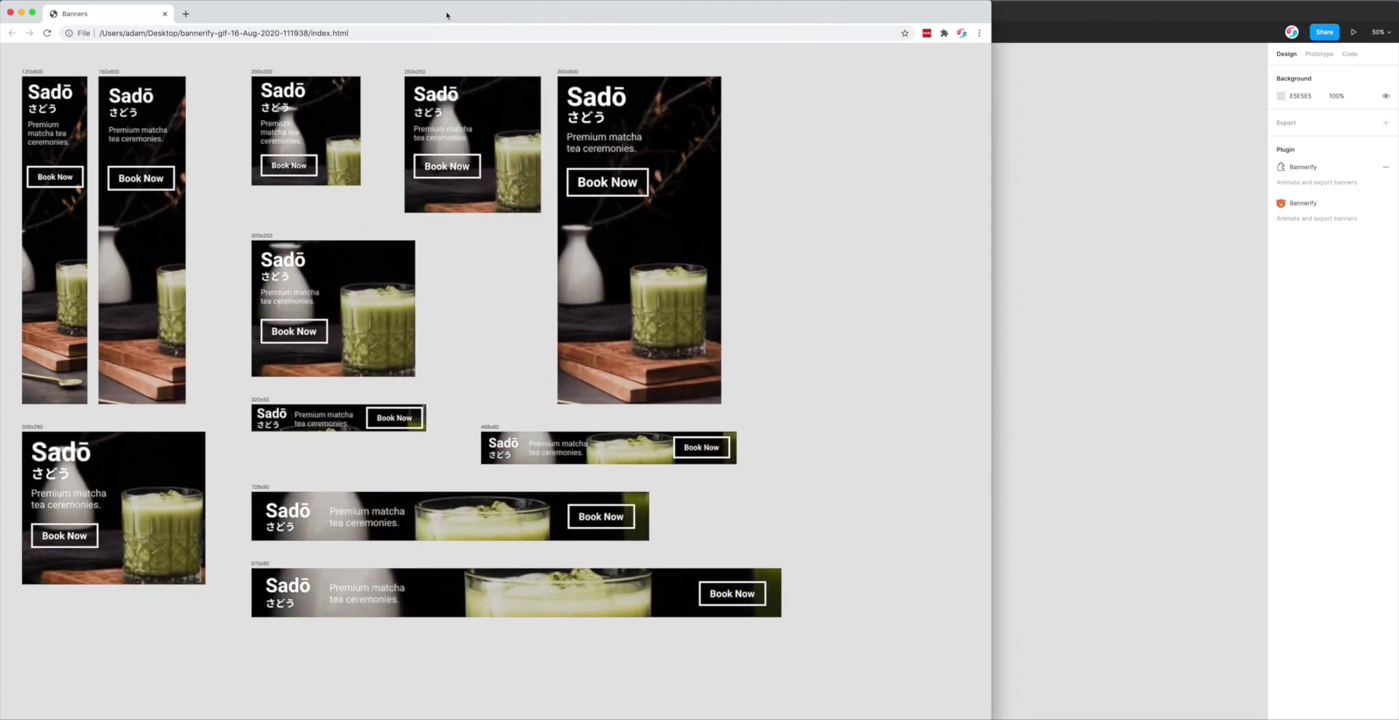
pyautogui.moveTo(446, 13); pyautogui.dragTo(475, 12)
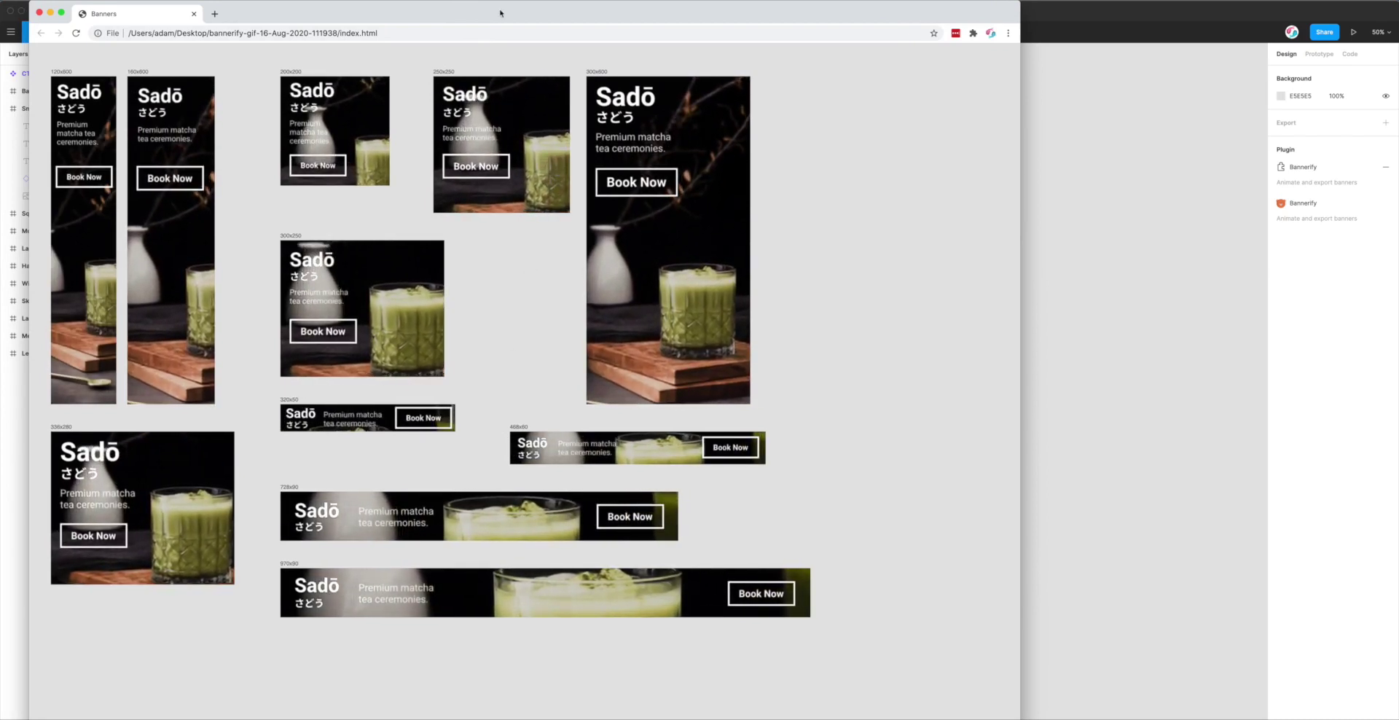
pyautogui.moveTo(504, 13)
pyautogui.mouseDown()
pyautogui.moveTo(545, 19)
pyautogui.moveTo(531, 14)
pyautogui.mouseUp()
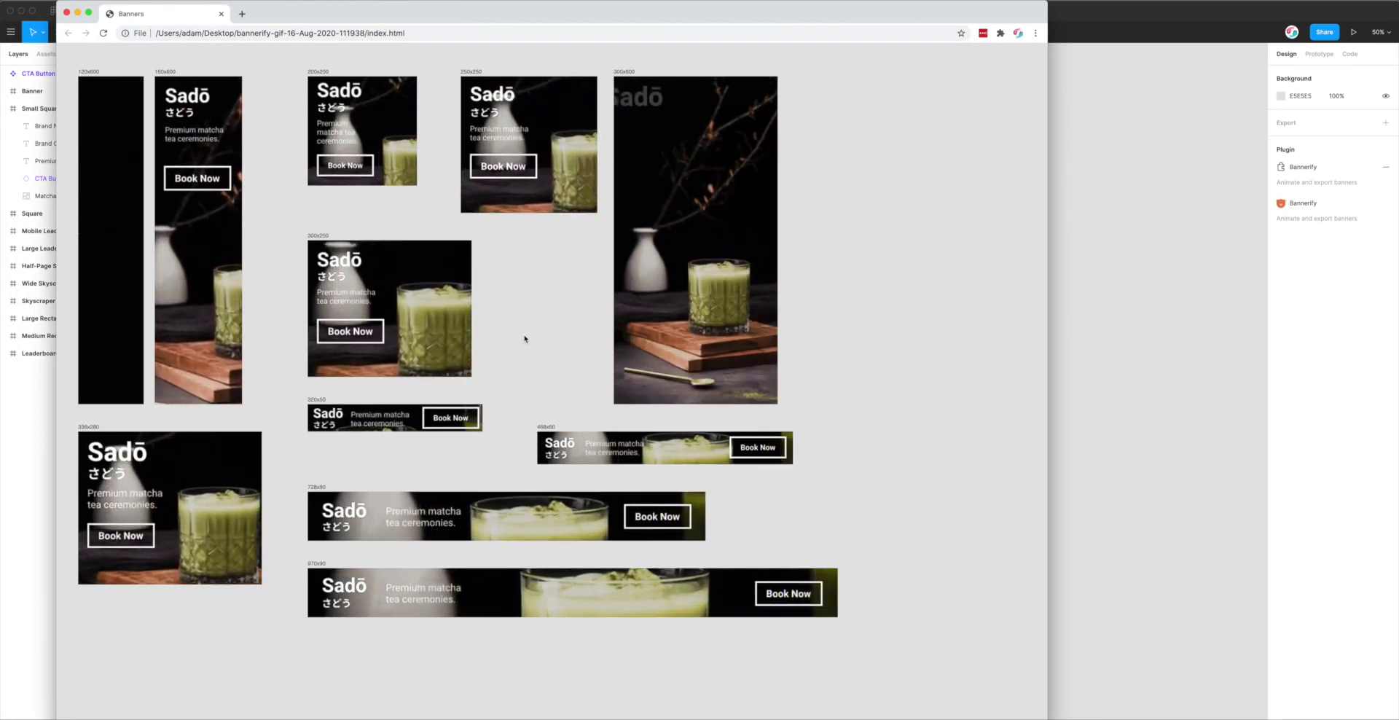
# Step: Close the browser banner preview and Quick Look the 120x600 skyscraper GIF in Finder
pyautogui.press('super+w')
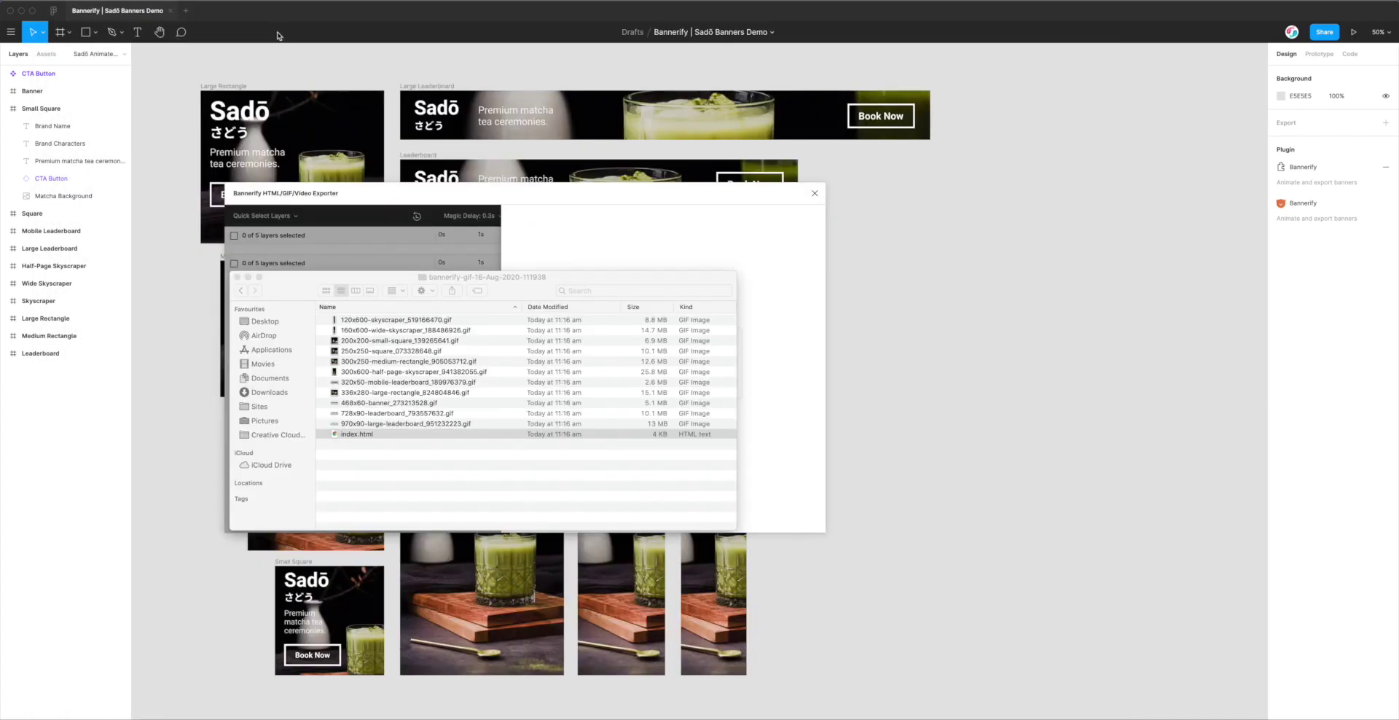
pyautogui.click(545, 348)
pyautogui.click(429, 321)
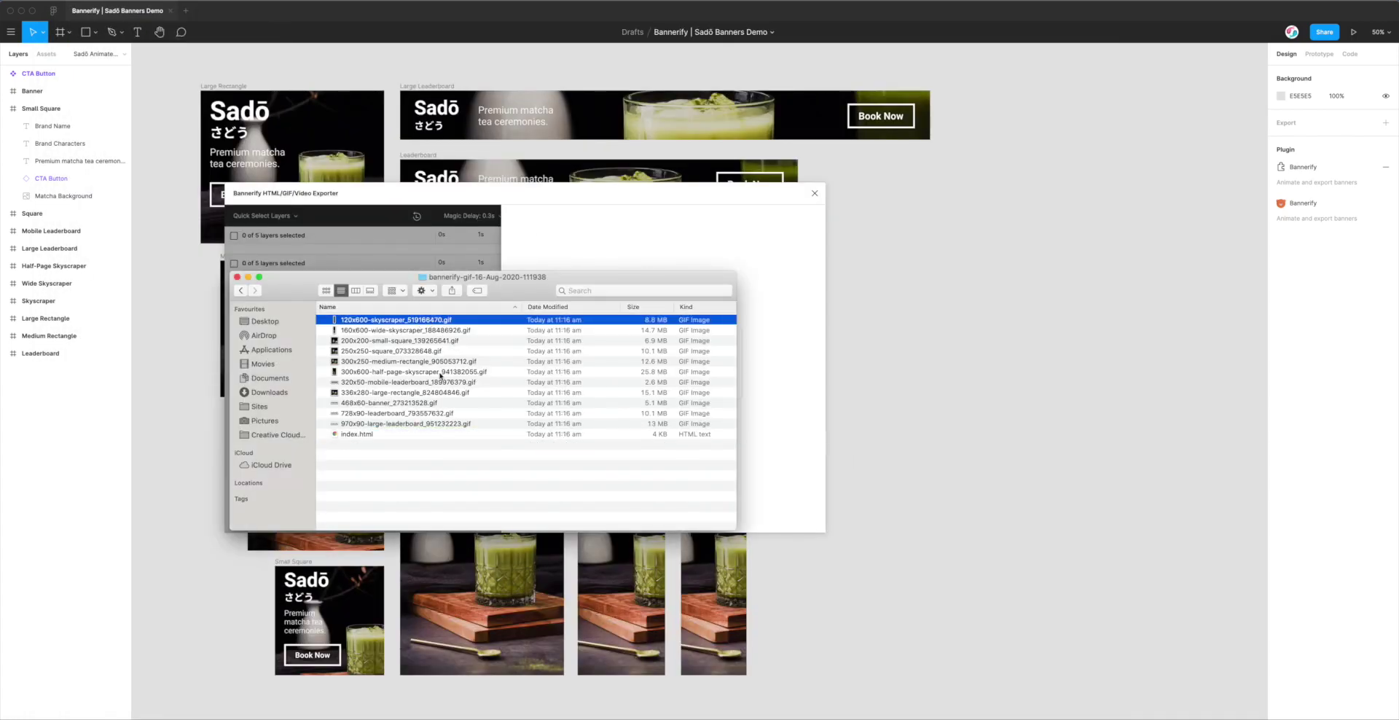
pyautogui.press('space')
# Step: Preview each GIF from 160x600 through 728x90, then close Quick Look and move the file list aside
pyautogui.press('Down')
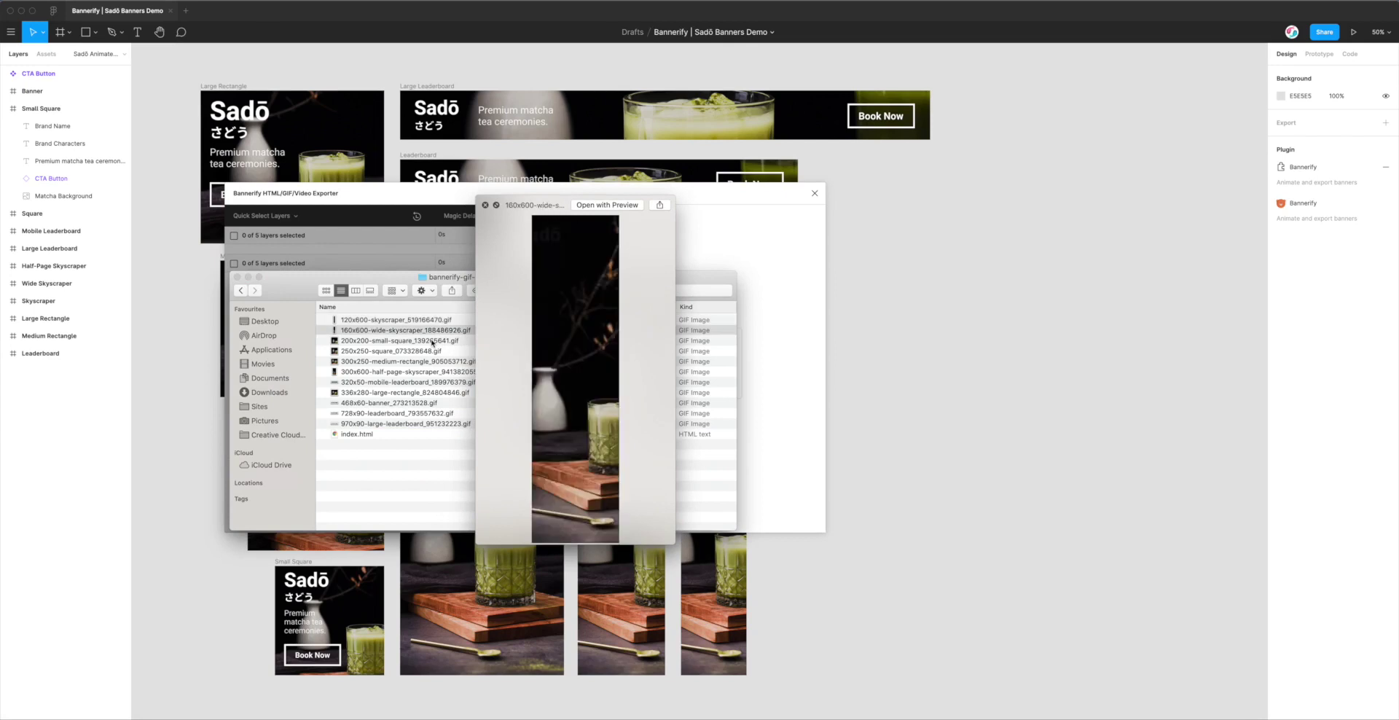
pyautogui.press('Down')
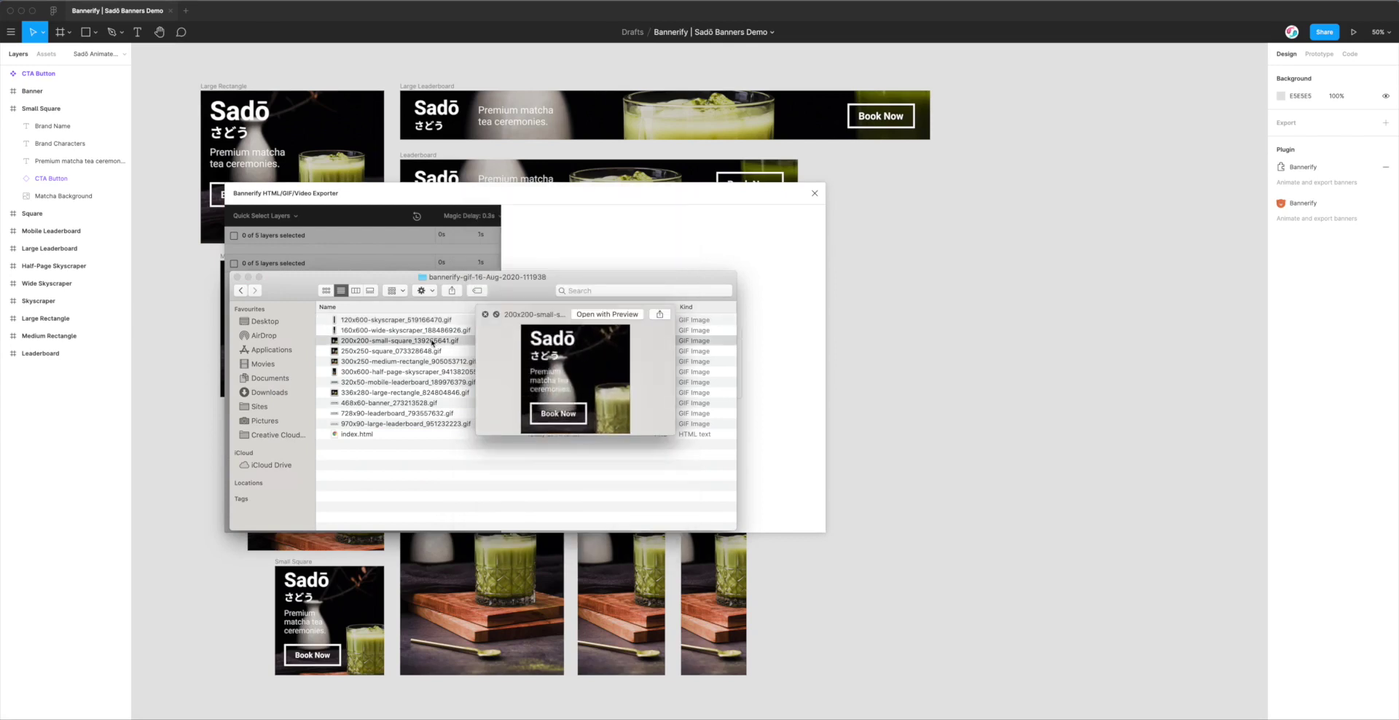
pyautogui.press('Down')
pyautogui.press('Down')
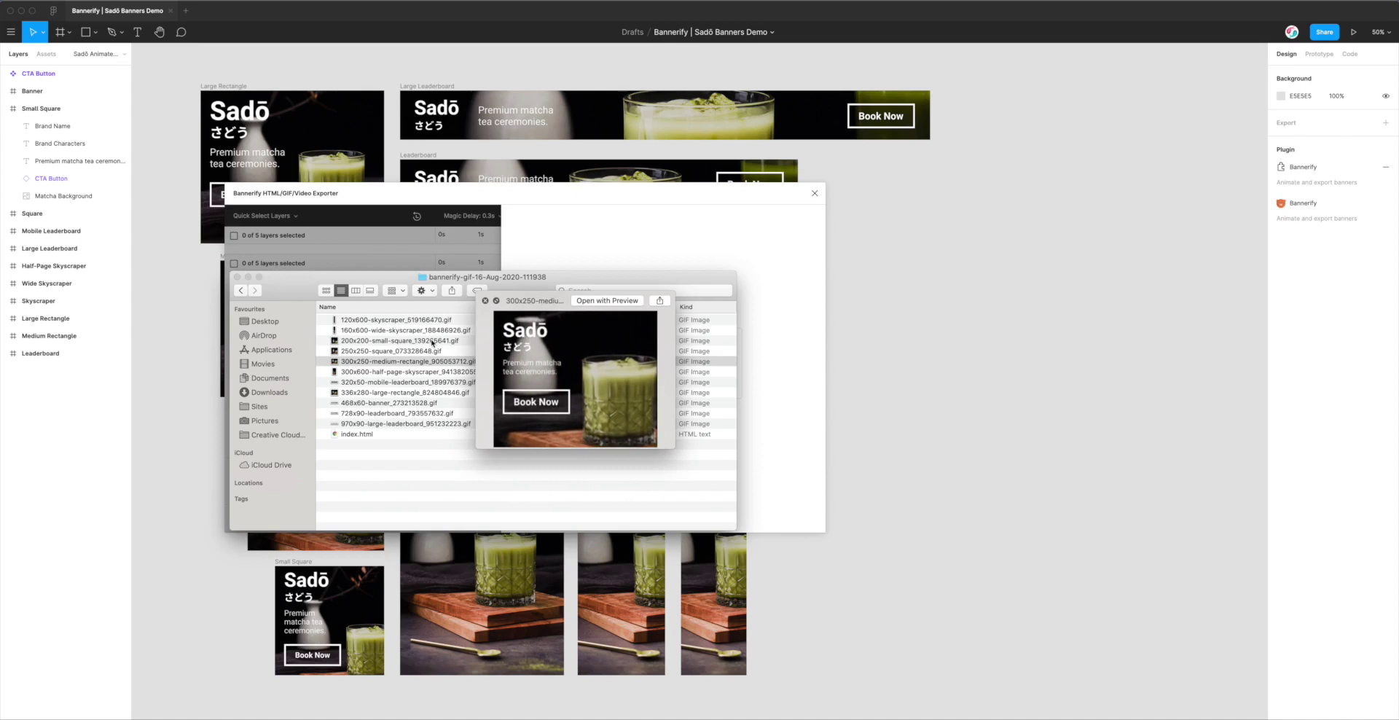
pyautogui.press('Down')
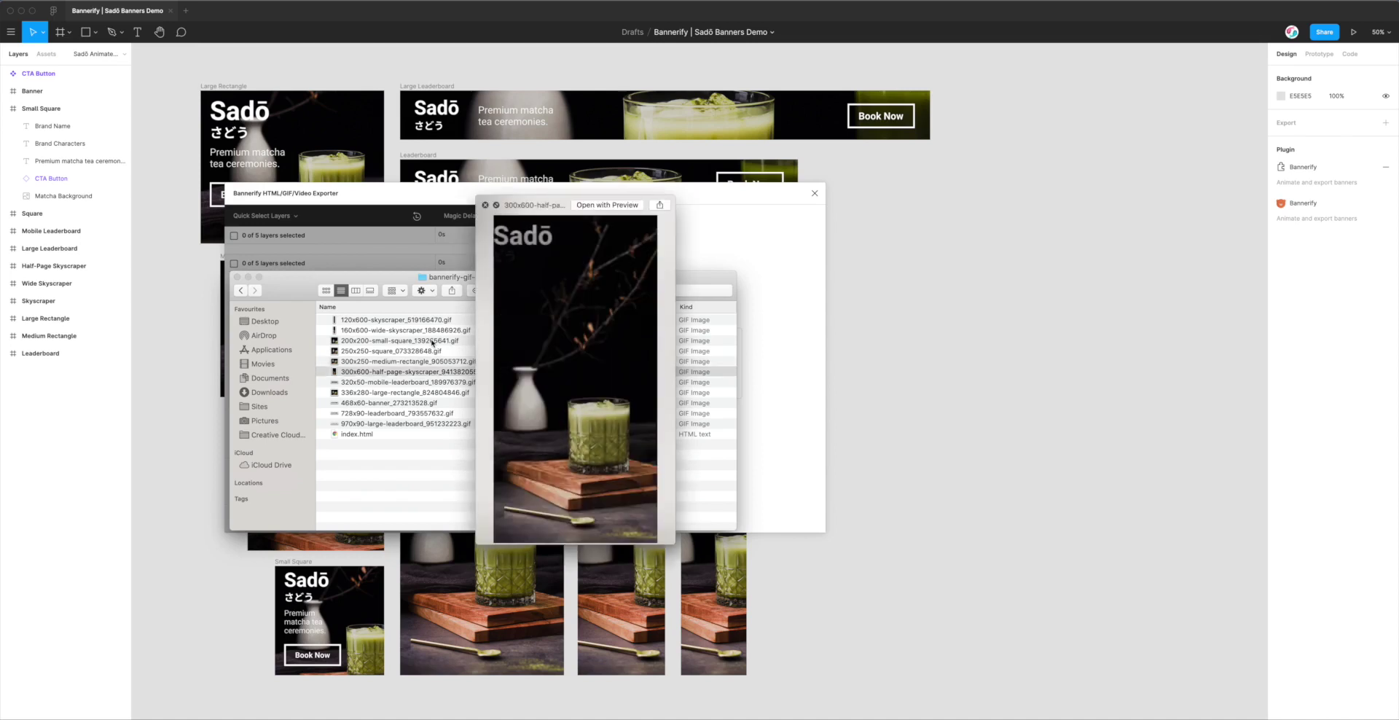
pyautogui.press('Down')
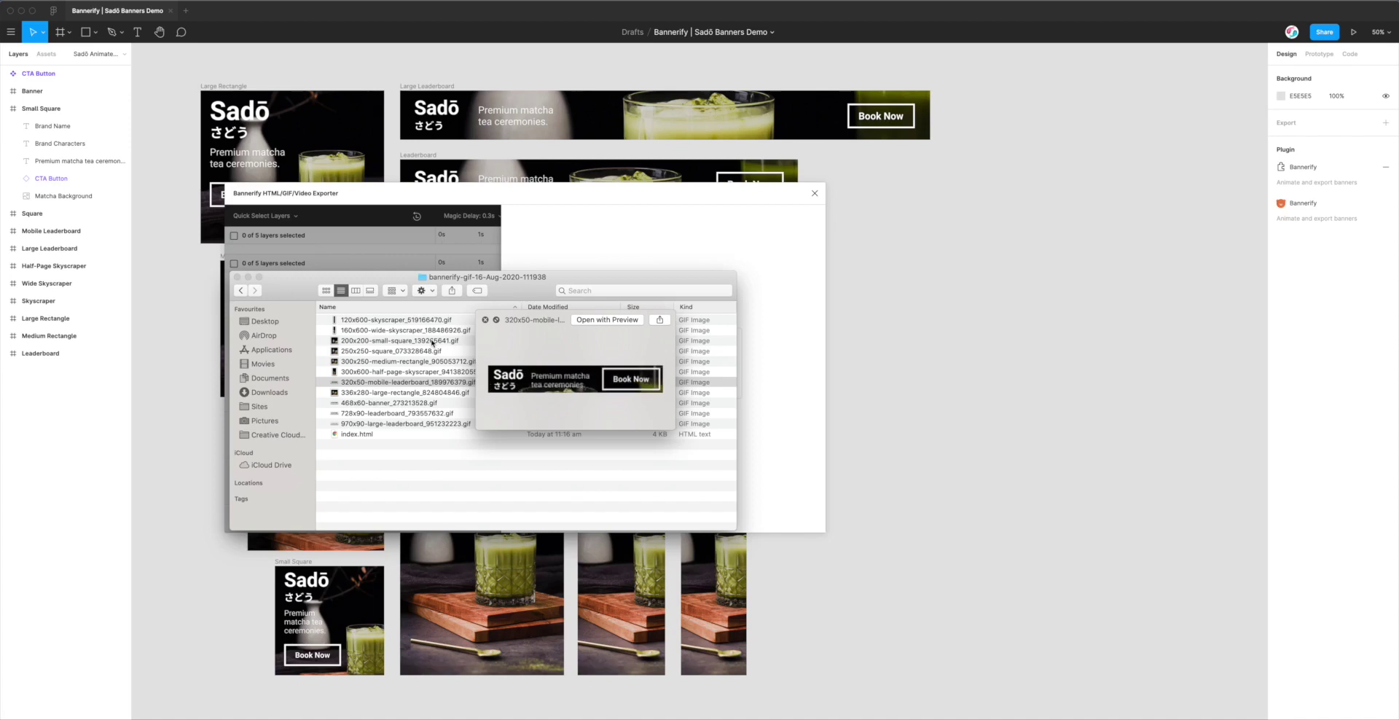
pyautogui.press('Down')
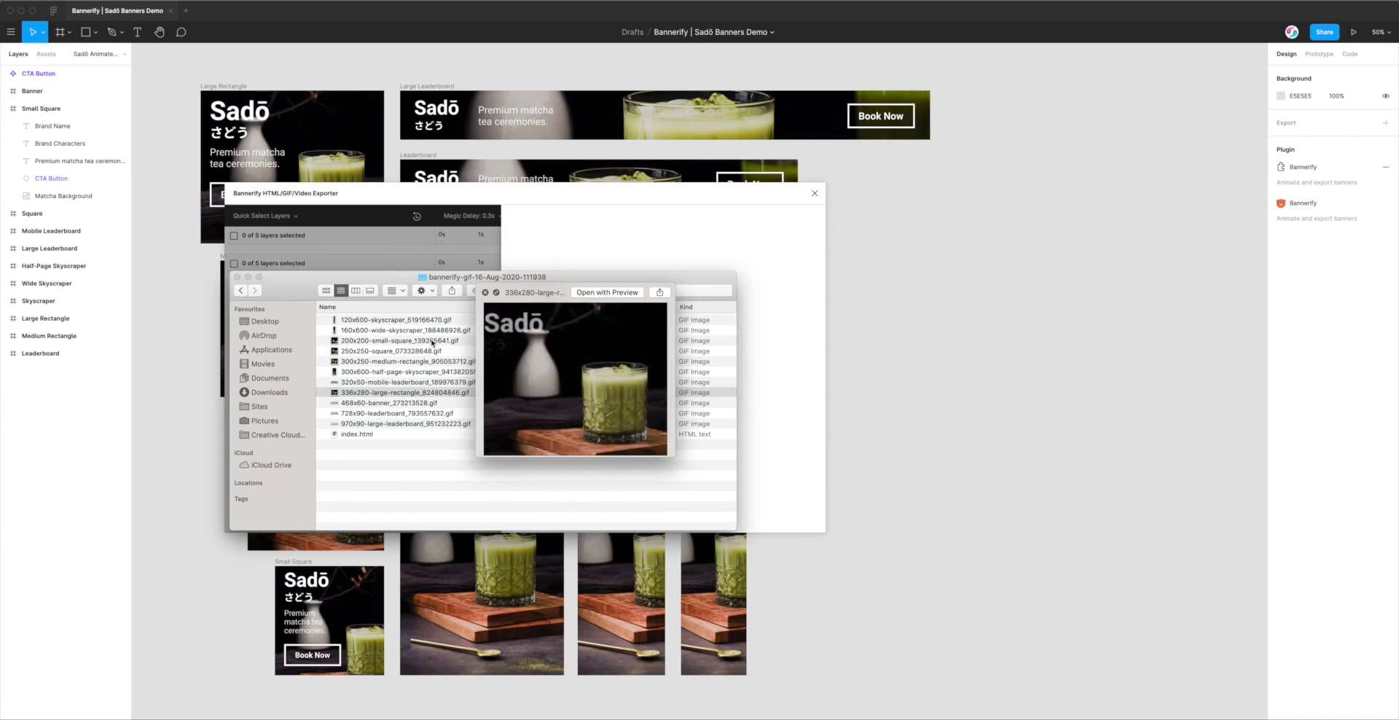
pyautogui.press('Down')
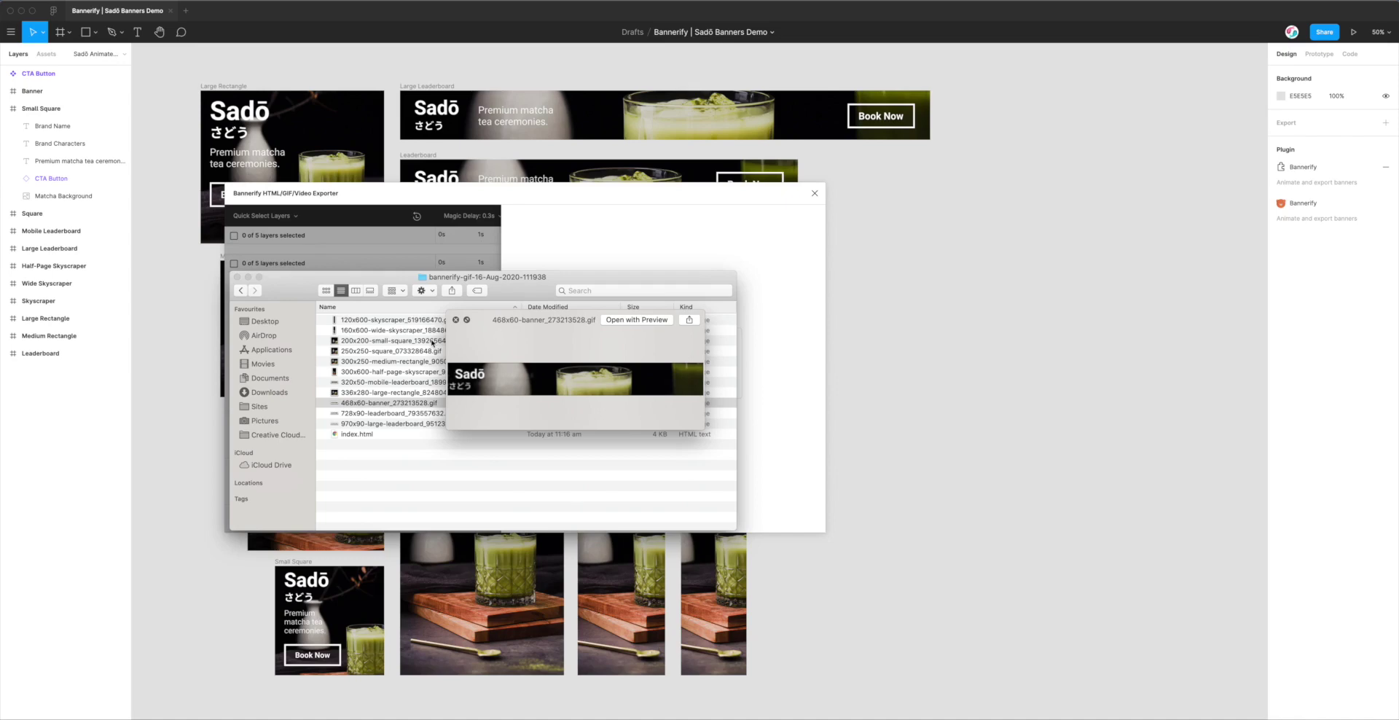
pyautogui.press('Down')
pyautogui.press('Down')
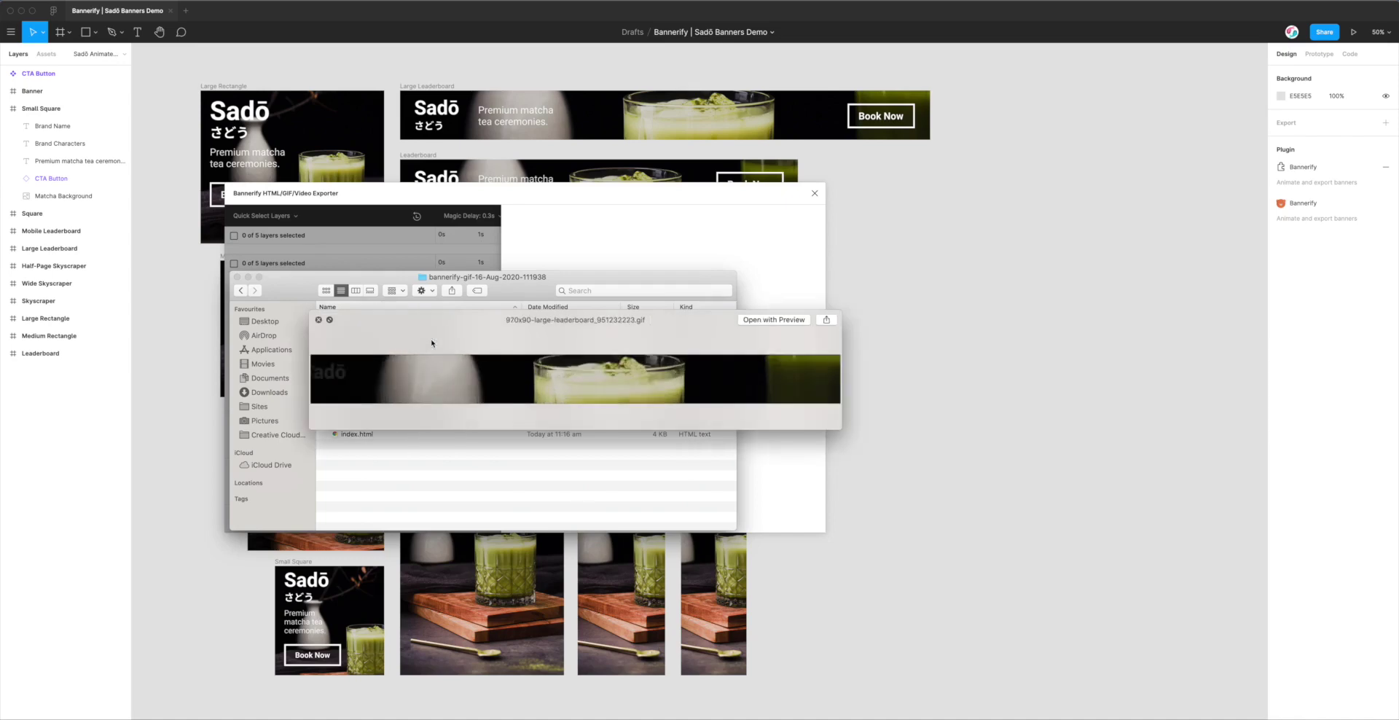
pyautogui.press('space')
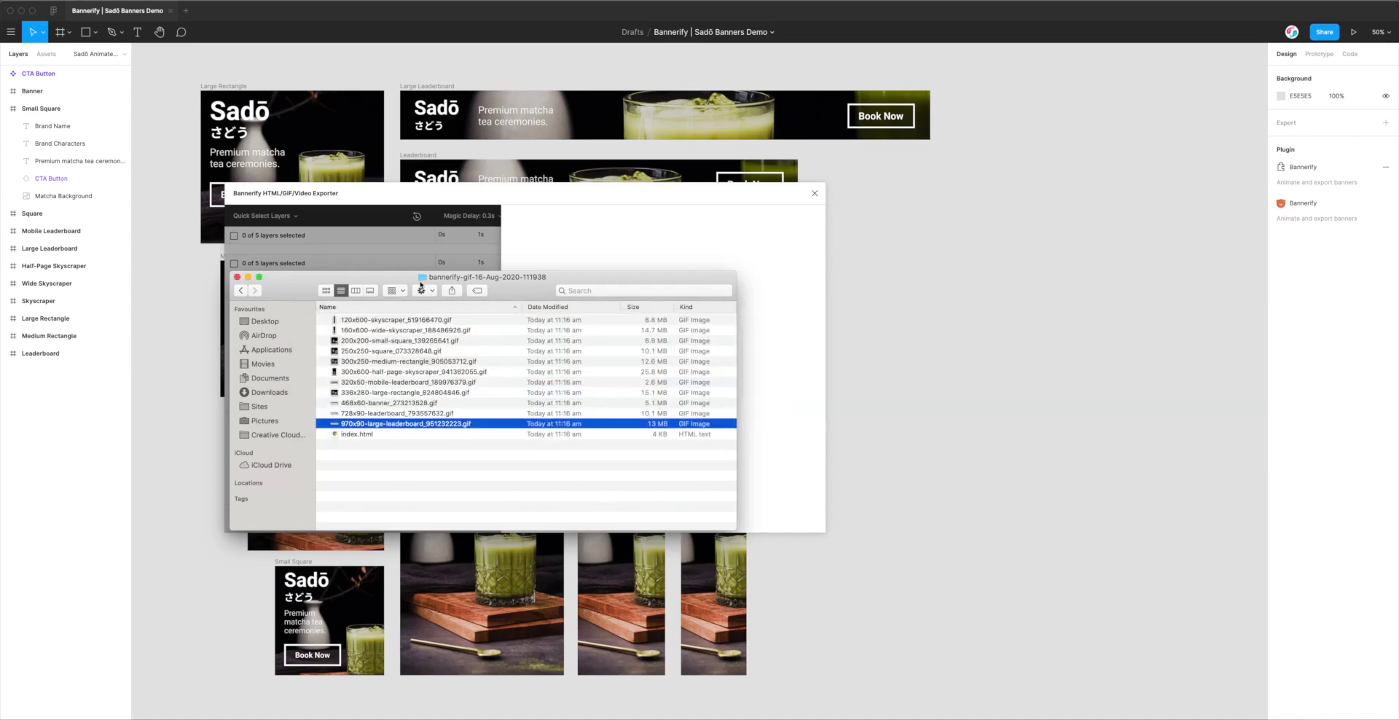
pyautogui.moveTo(429, 284); pyautogui.dragTo(651, 308)
# Step: Close the exported GIFs window and move Bannerify's 'Your banners are ready!' window up and right
pyautogui.click(686, 519)
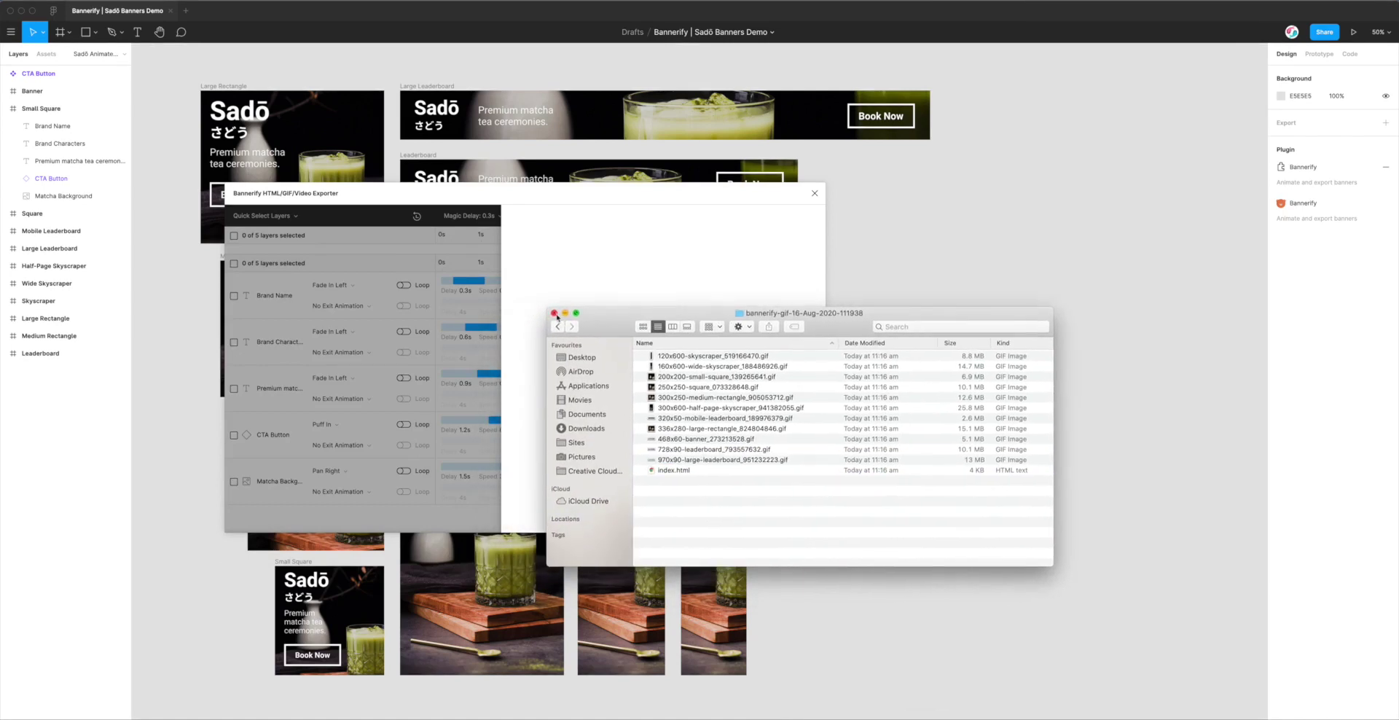
pyautogui.click(554, 313)
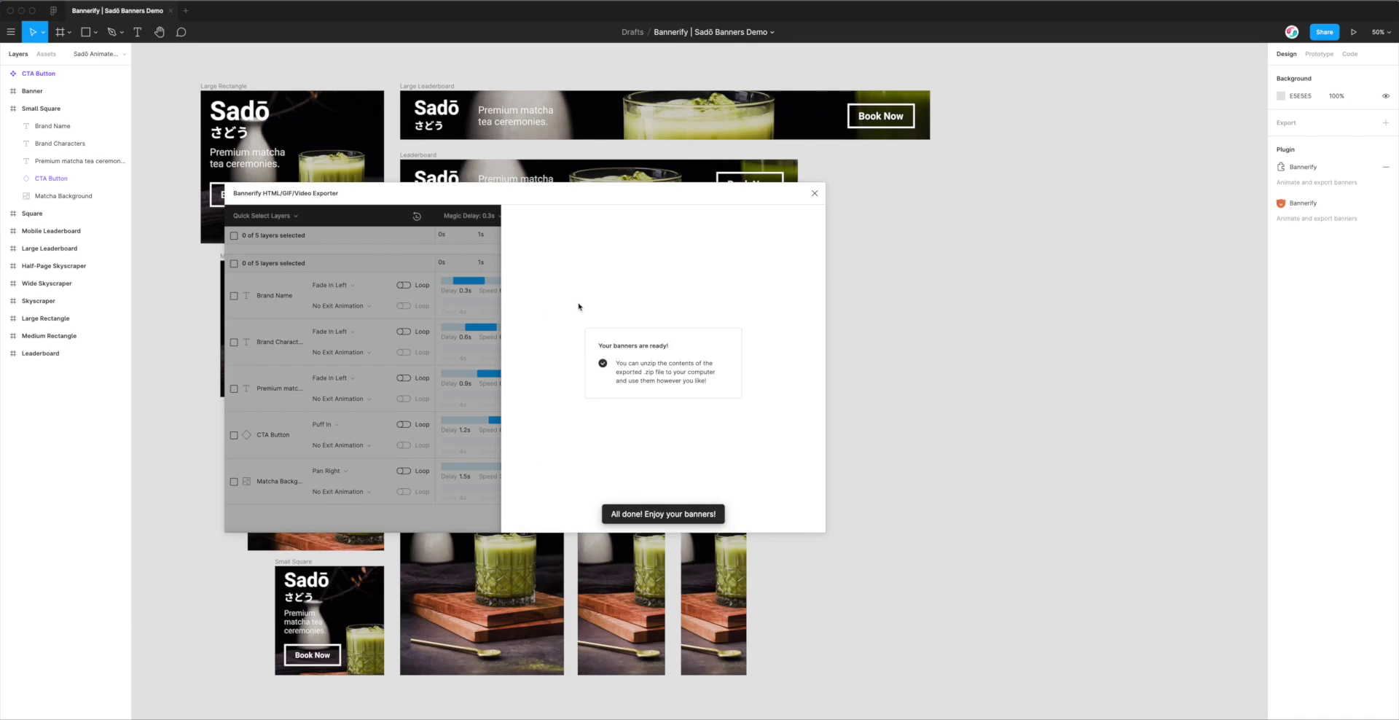
pyautogui.moveTo(616, 199); pyautogui.dragTo(627, 212)
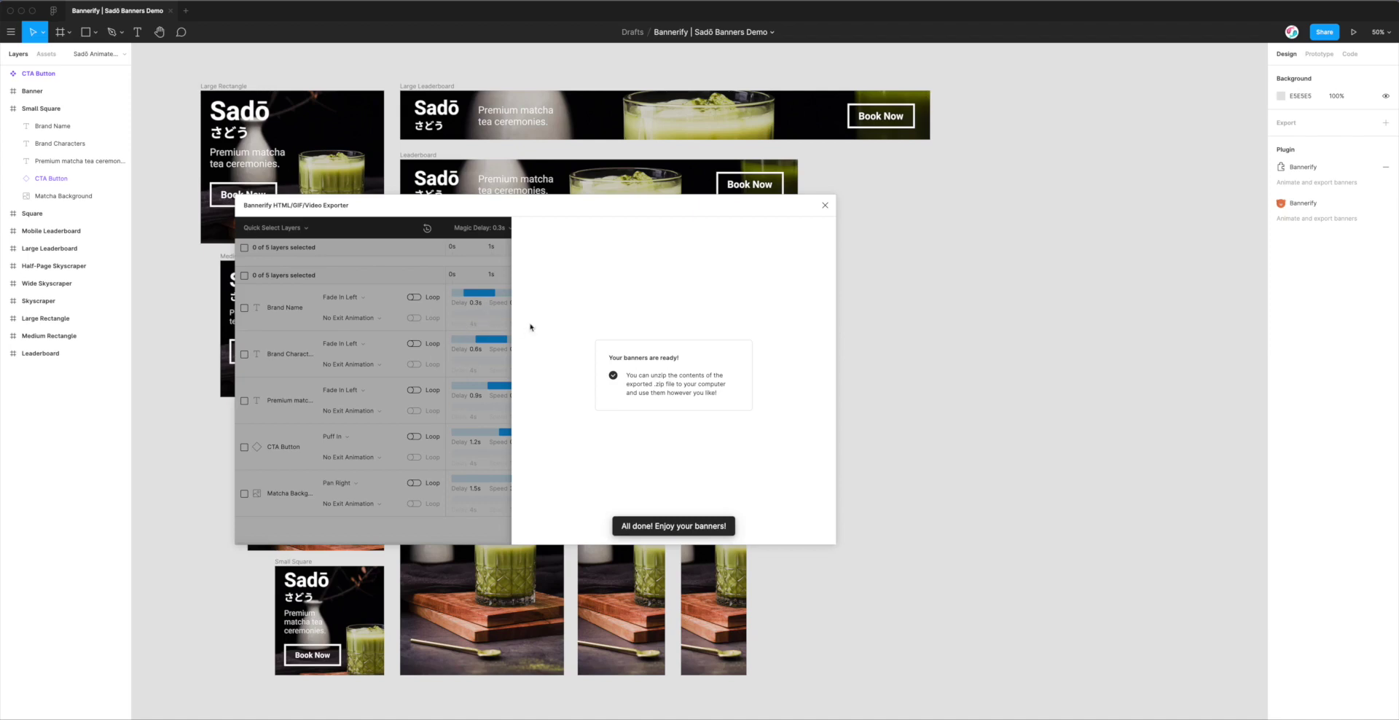
pyautogui.moveTo(649, 214); pyautogui.dragTo(804, 185)
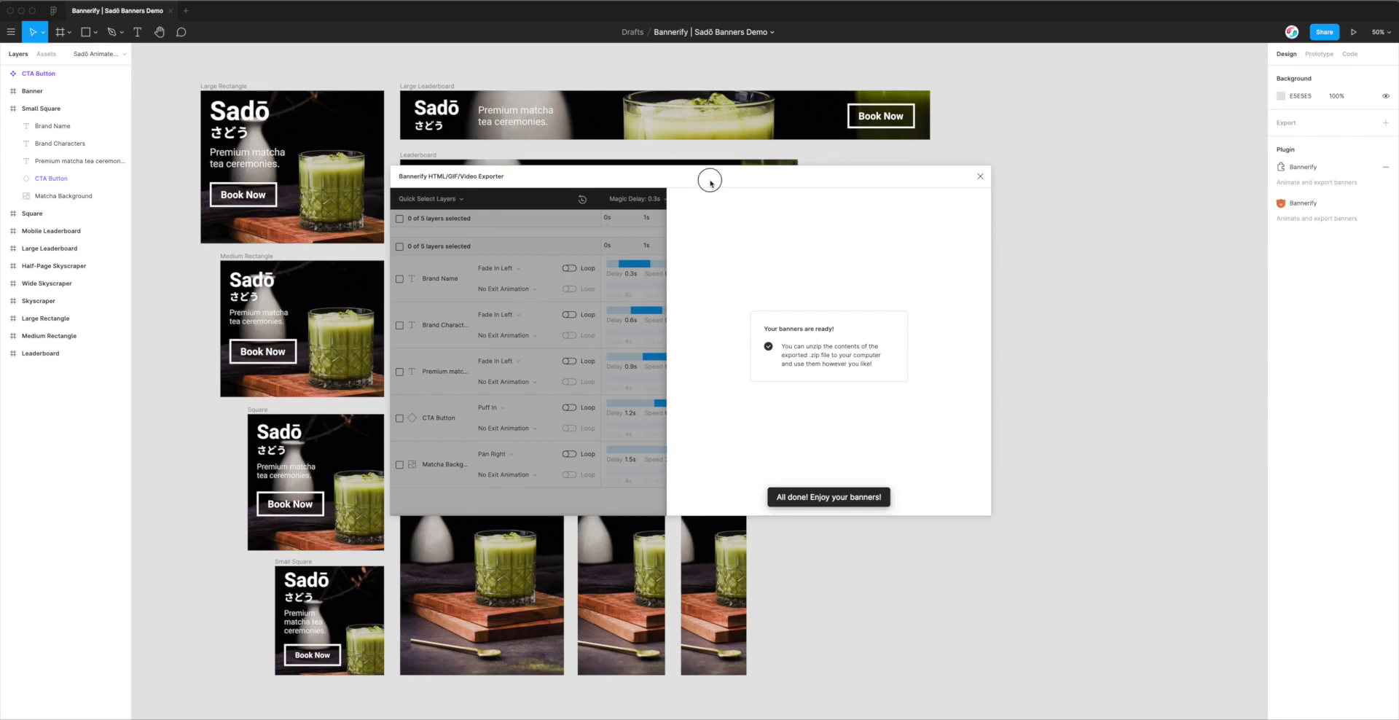
pyautogui.moveTo(709, 178); pyautogui.dragTo(712, 163)
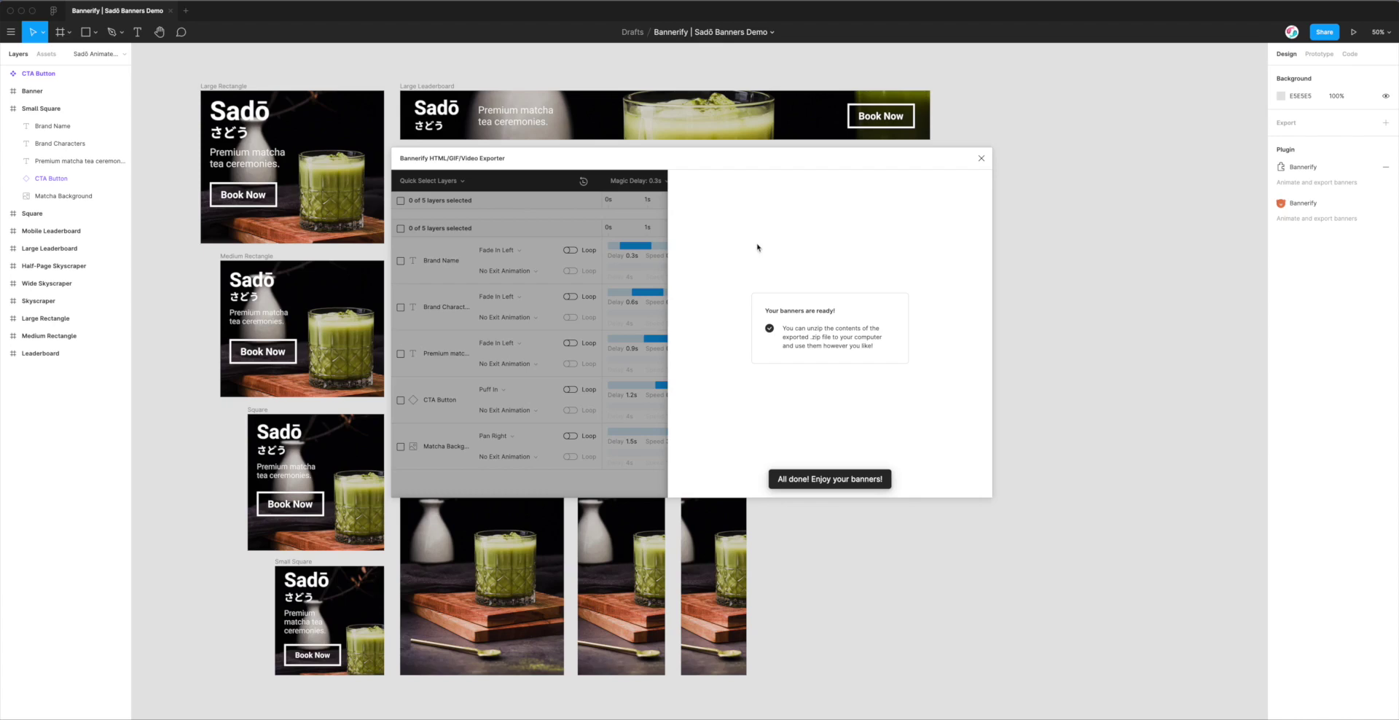
pyautogui.moveTo(755, 163); pyautogui.dragTo(756, 166)
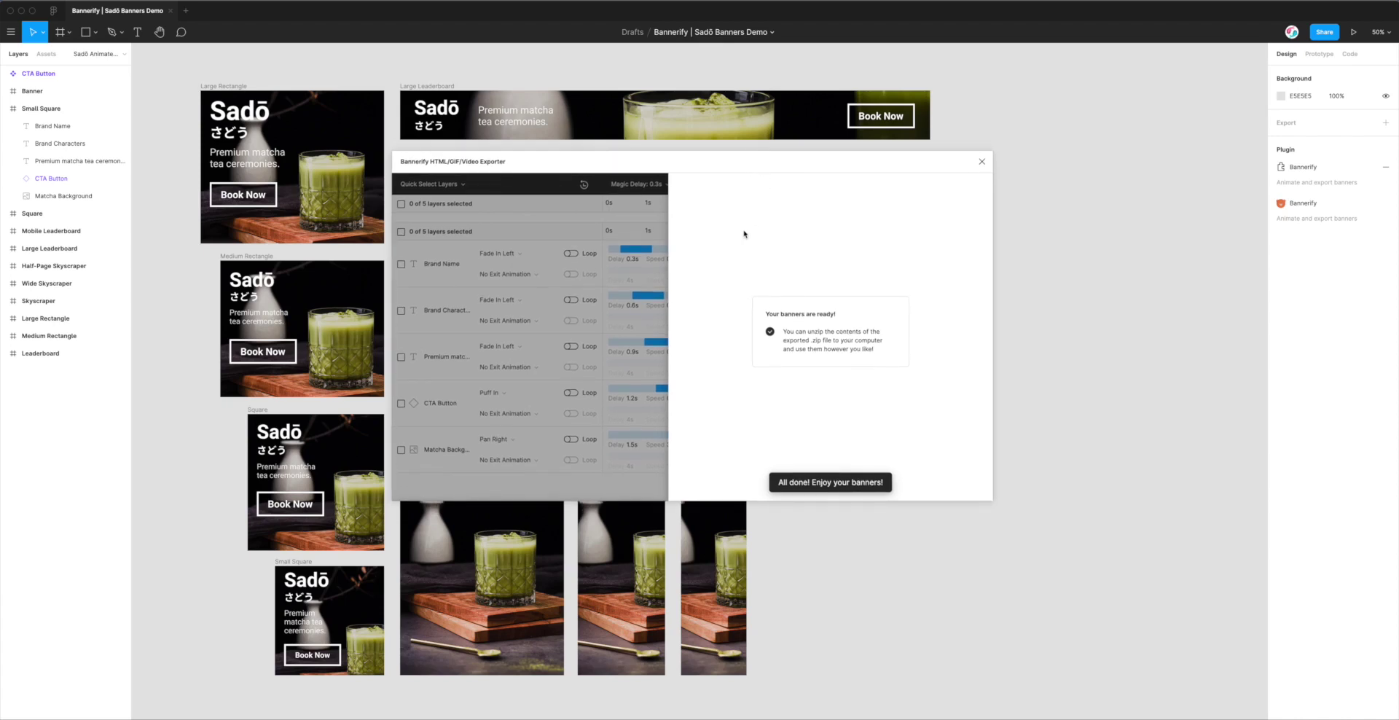